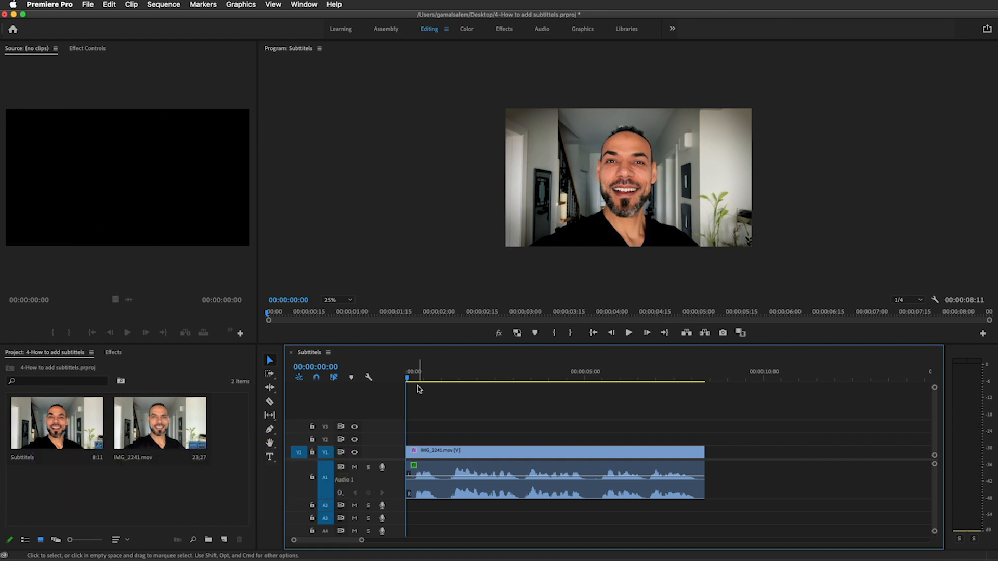
Bring up the Arabic subtitle script in TextEdit, review its lines, and return to Premiere Pro.
click(491, 457)
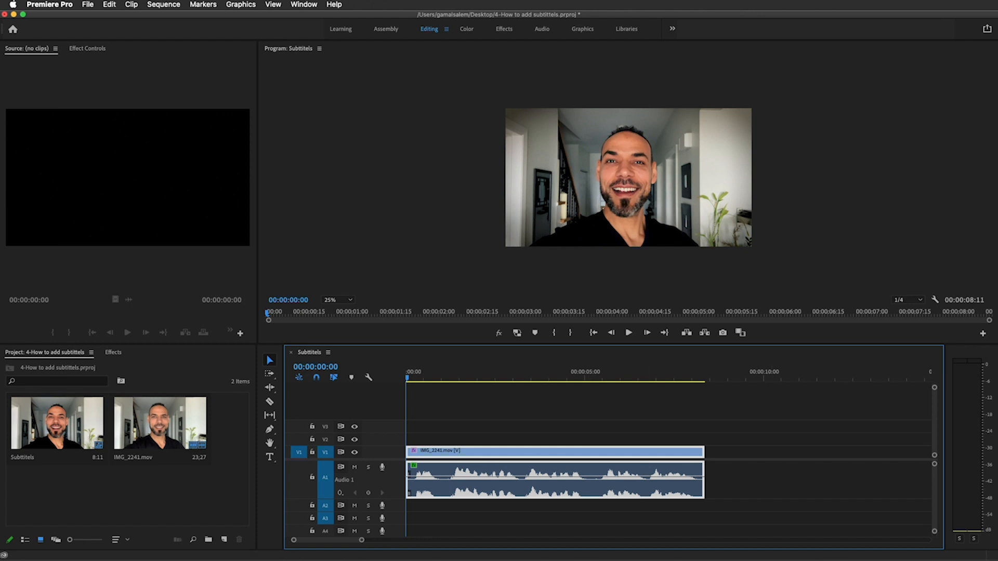
key(super+Tab)
drag(818, 51, 730, 114)
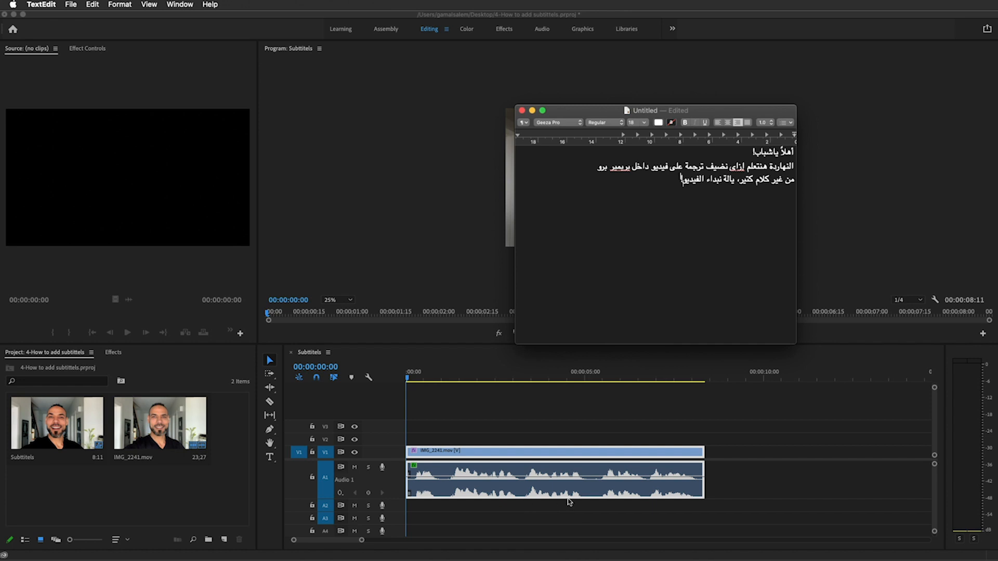
drag(720, 116, 715, 133)
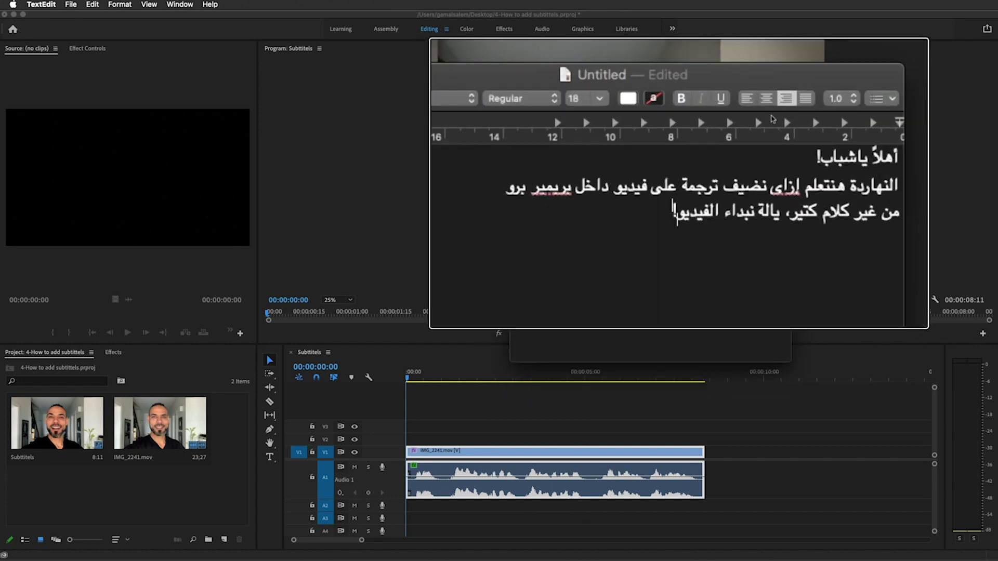
drag(732, 128, 997, 130)
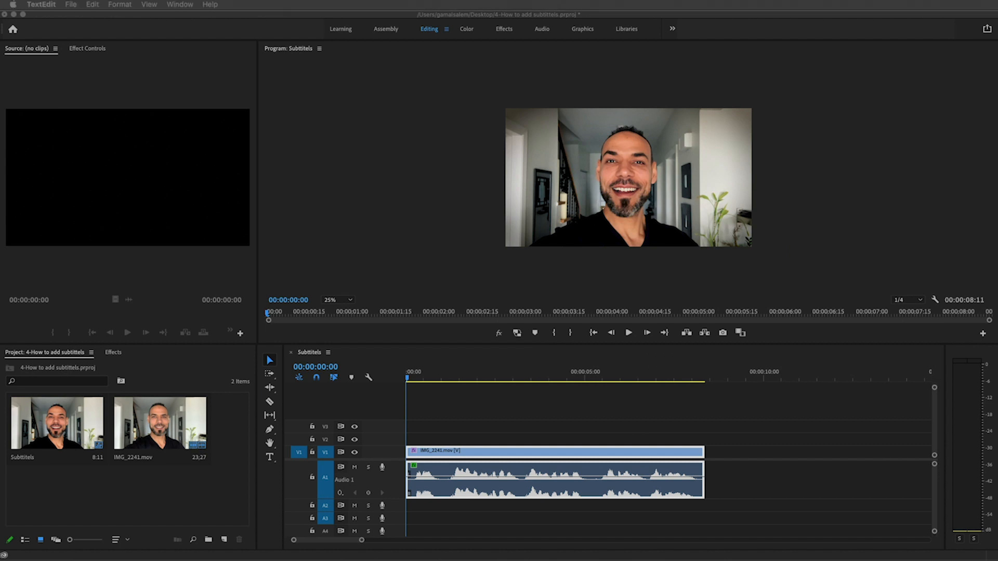
click(638, 417)
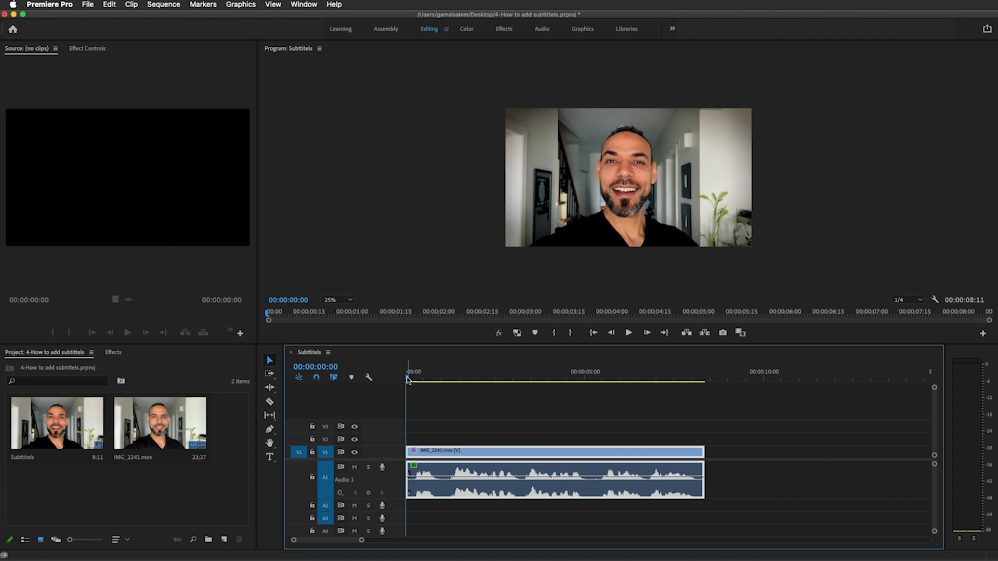
Add sequence markers where the spoken sentences start, at 00:00:00:09, 00:00:01:07 and 00:00:05:14.
drag(407, 379, 416, 380)
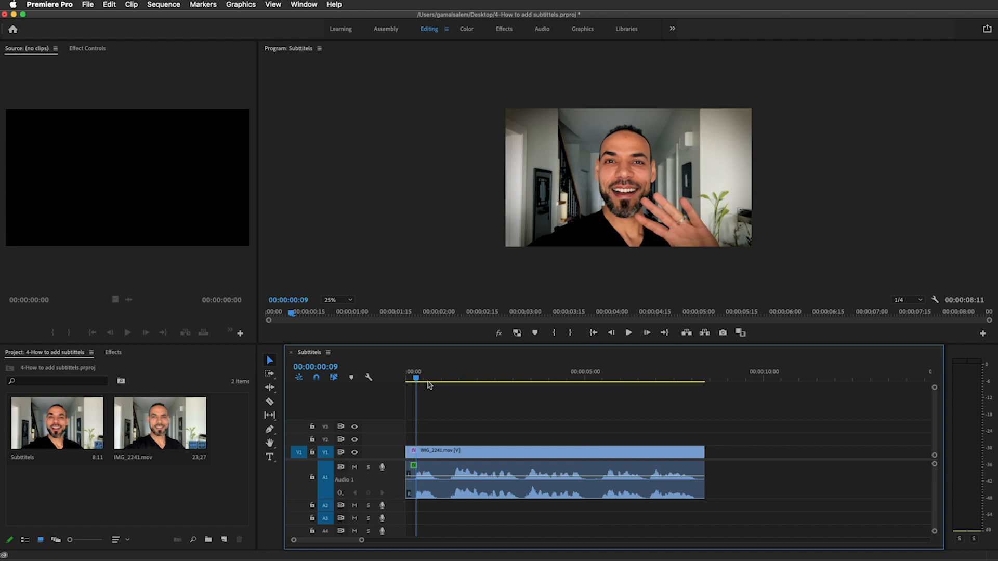
key(m)
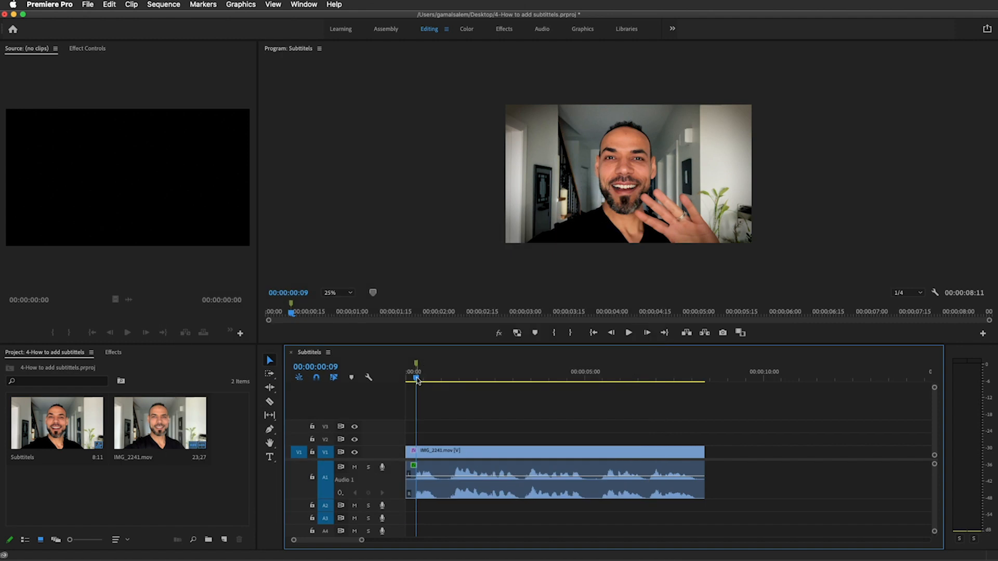
drag(419, 381, 452, 378)
key(m)
click(602, 376)
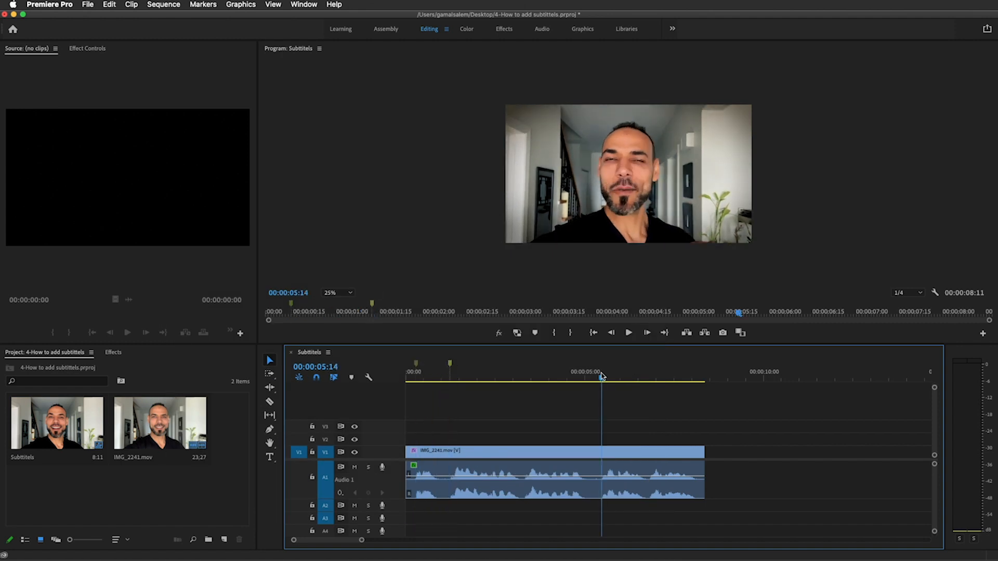
key(m)
Check the three sequence markers by stepping the playhead through them from the start, and return to the sequence start.
drag(602, 379, 384, 390)
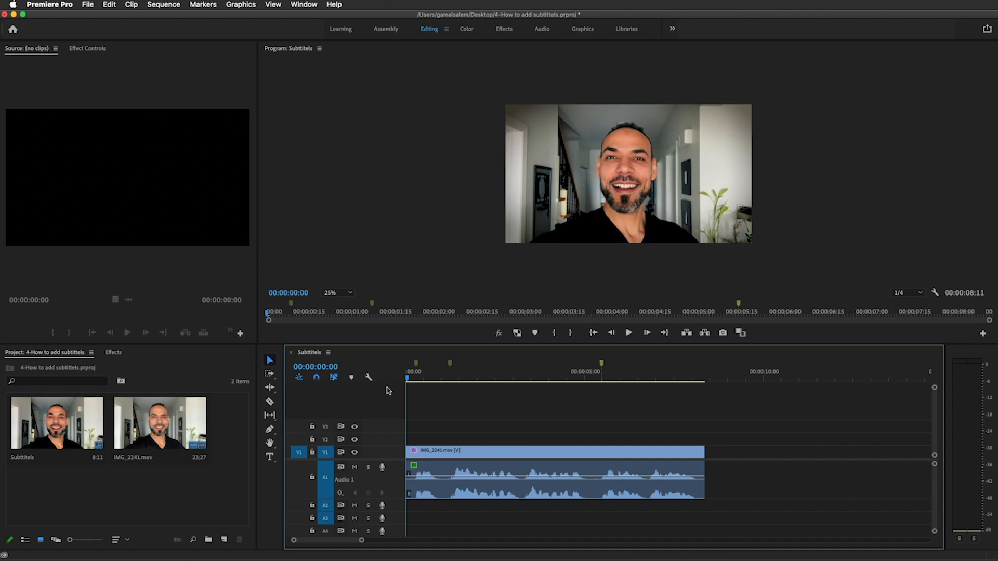
key(space)
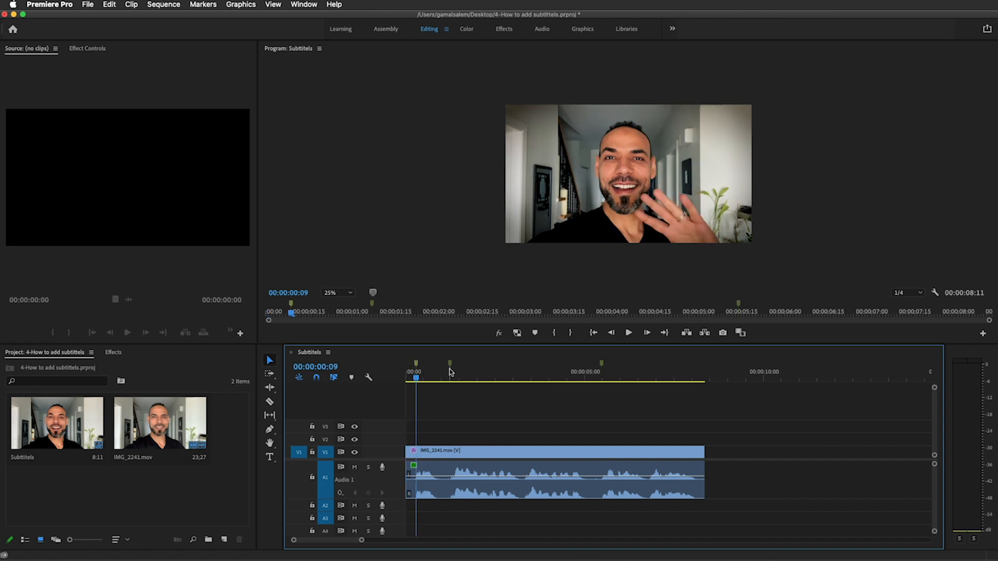
click(450, 372)
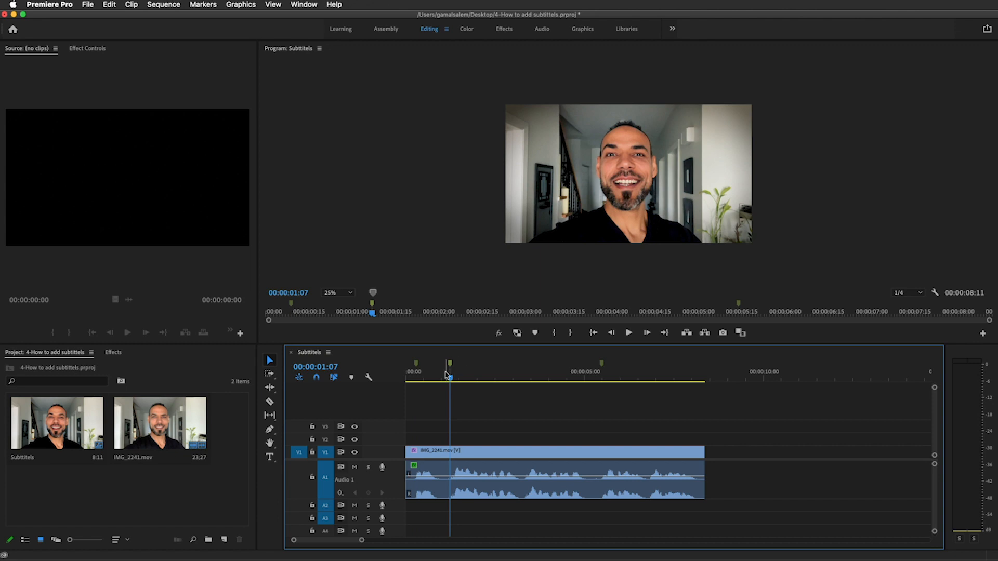
key(shift+m)
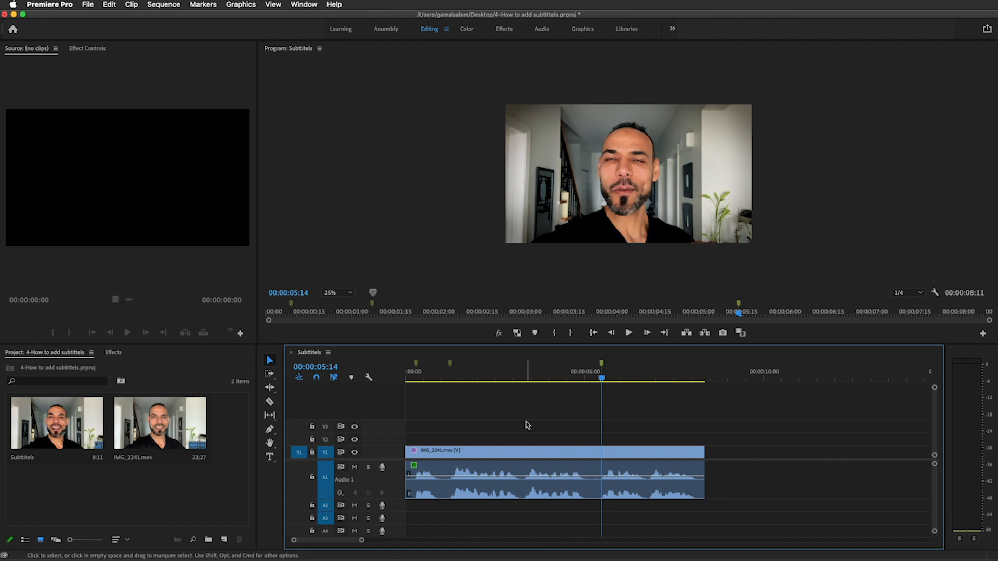
key(Home)
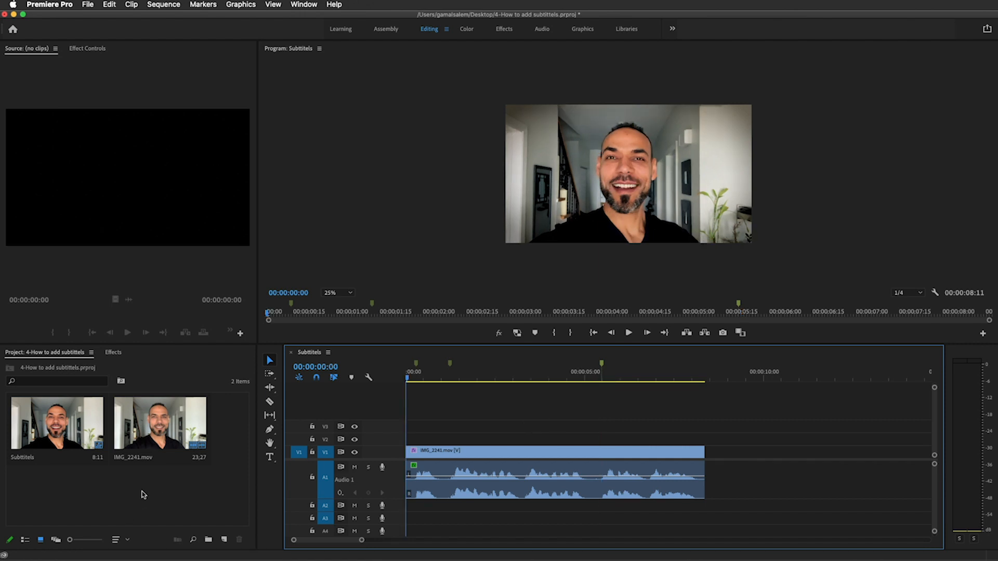
click(87, 491)
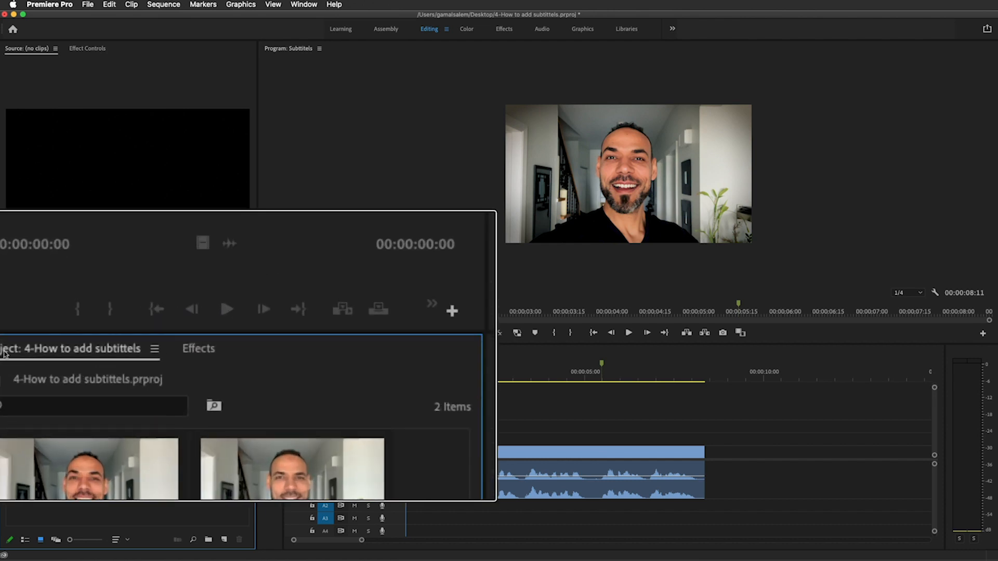
right_click(187, 486)
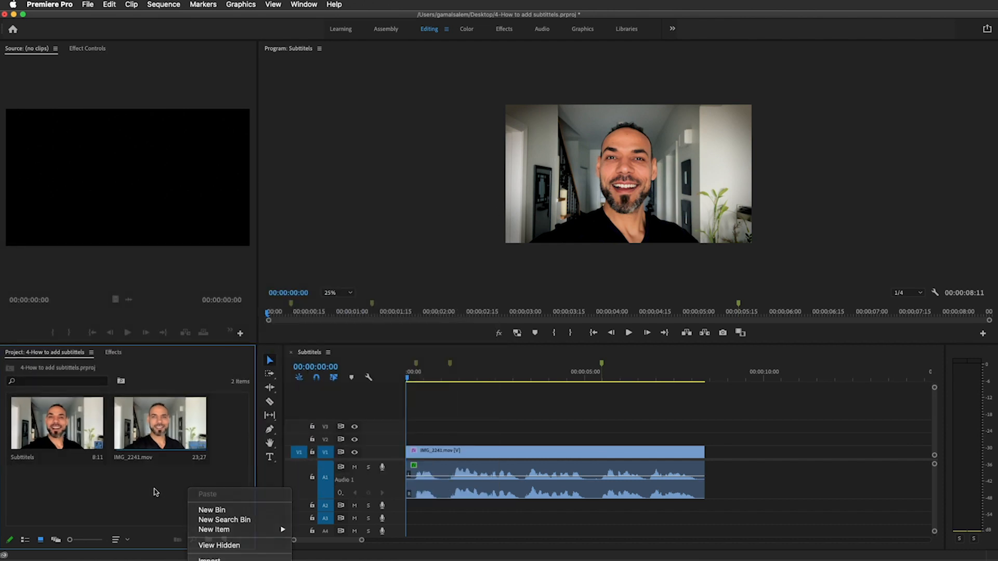
click(156, 490)
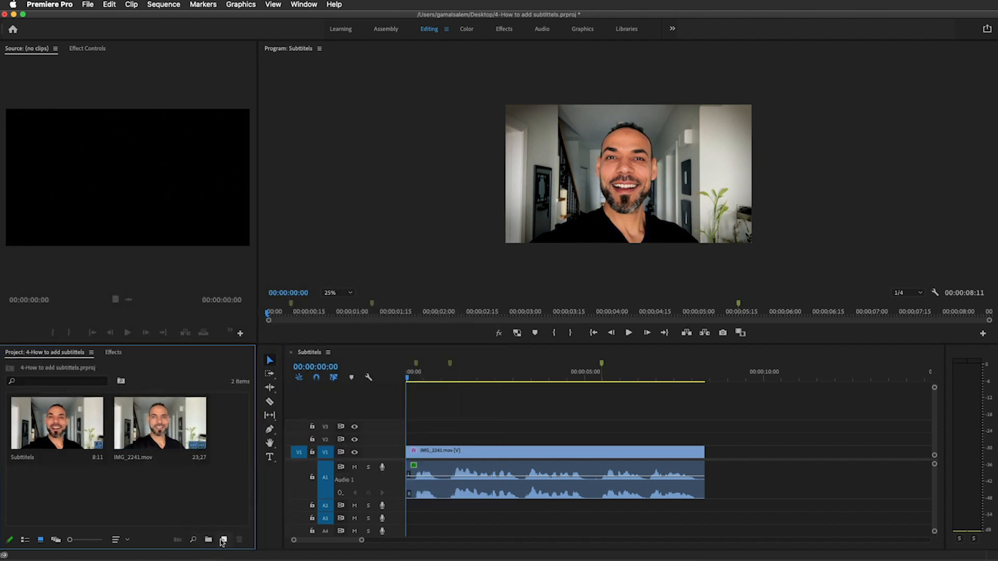
right_click(173, 486)
mouse_move(212, 529)
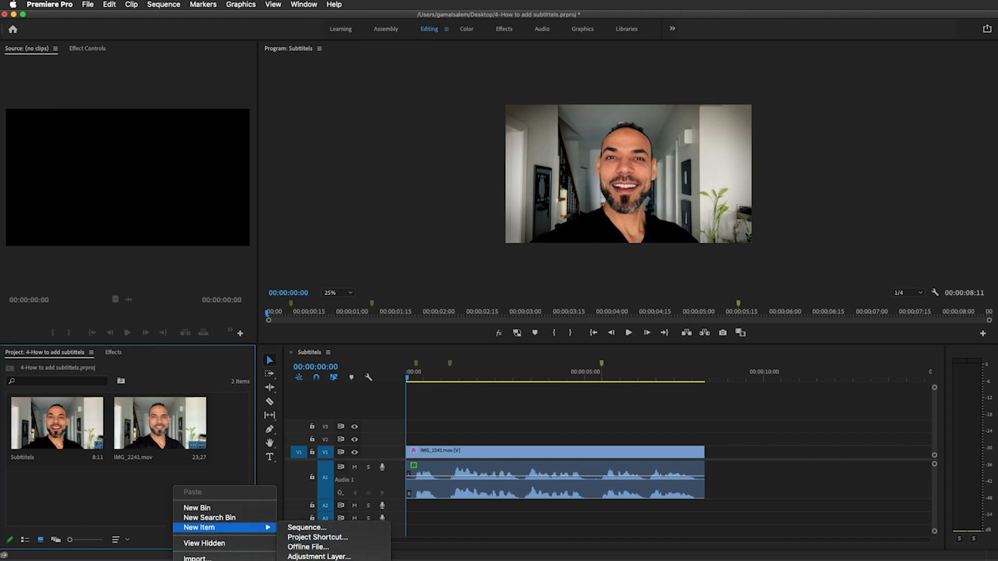
click(234, 459)
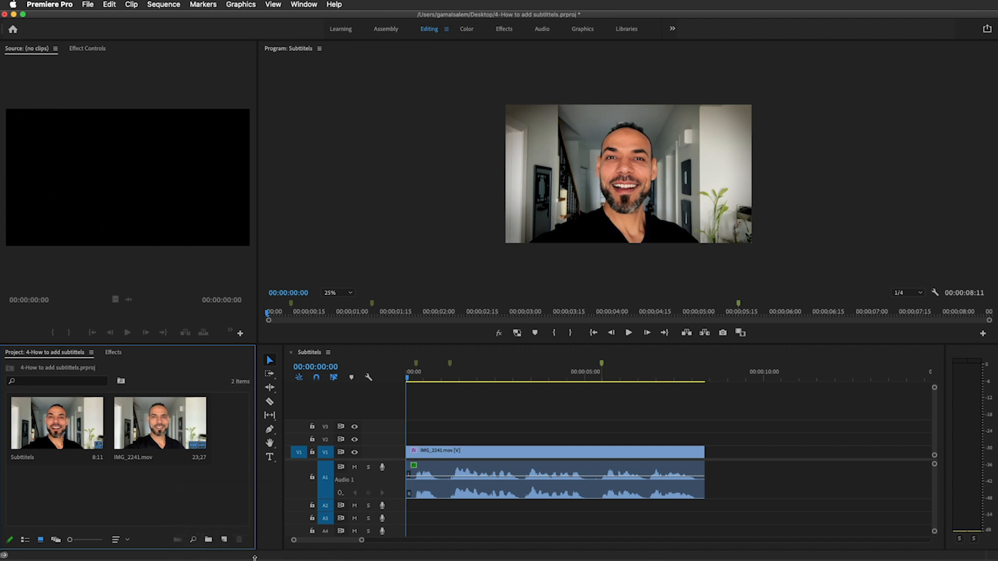
Create a new captions item in the project with the Open Captions standard, 30.00 fps timebase, 1920 x 1080 and square pixels.
drag(255, 558, 260, 489)
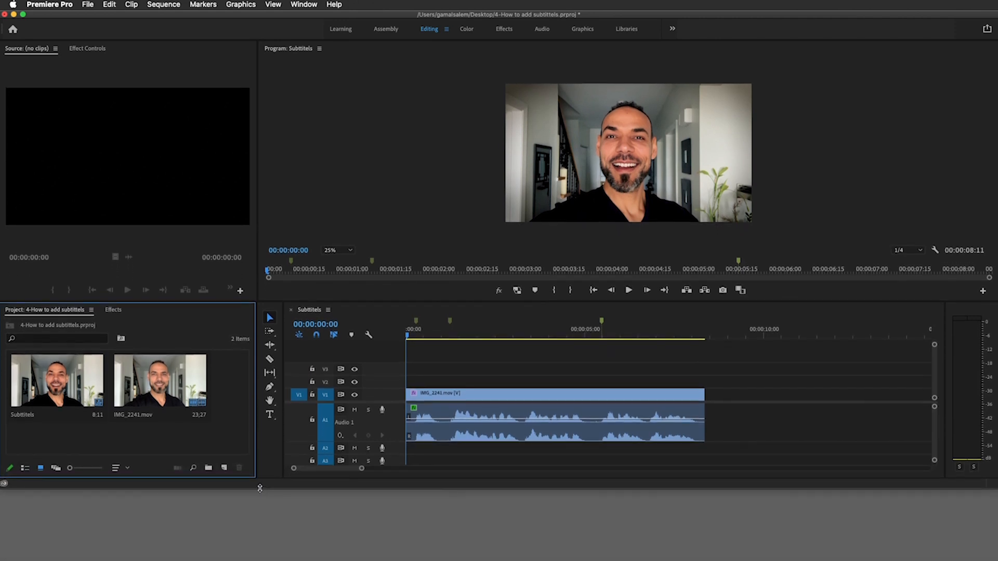
right_click(235, 415)
mouse_move(284, 456)
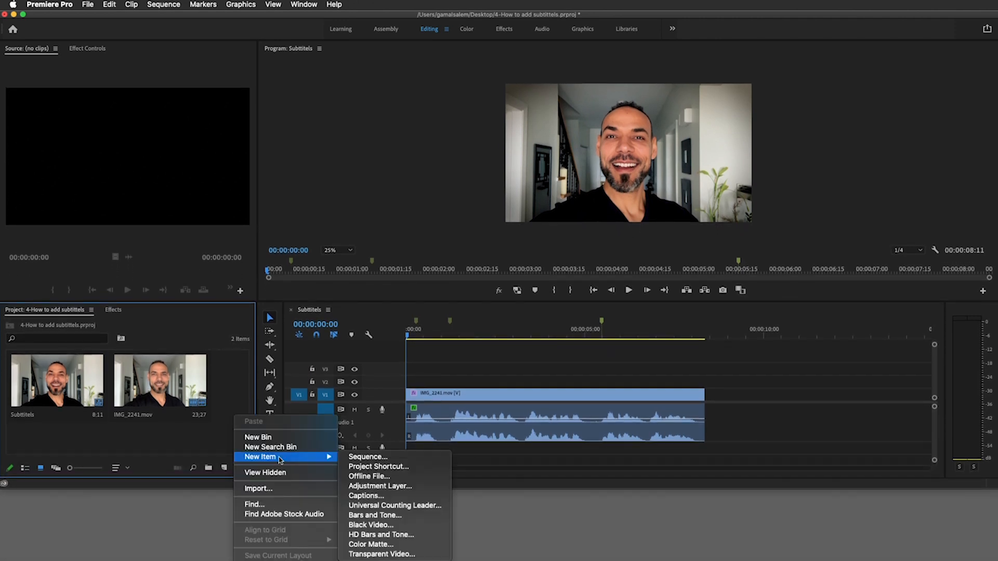
click(373, 497)
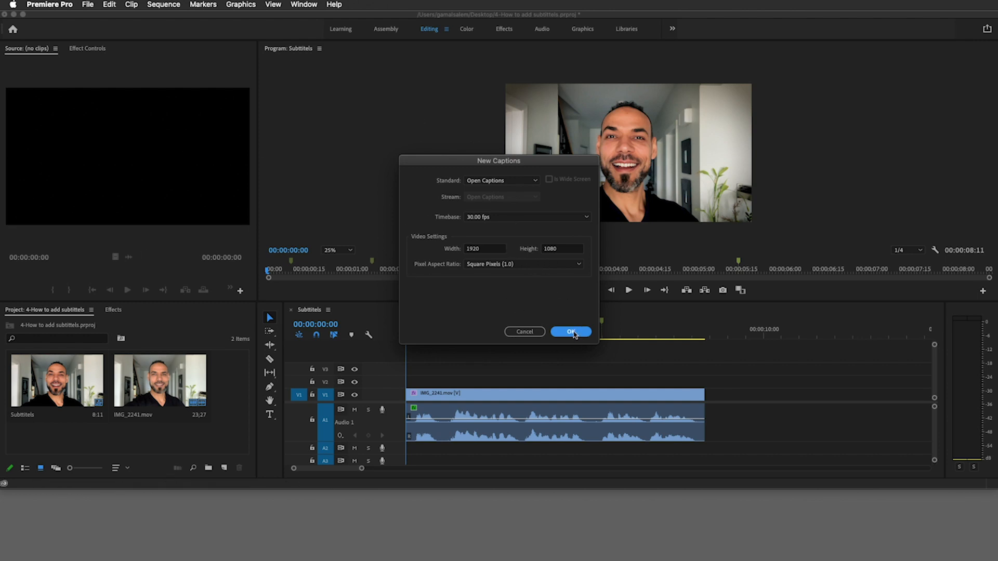
click(572, 332)
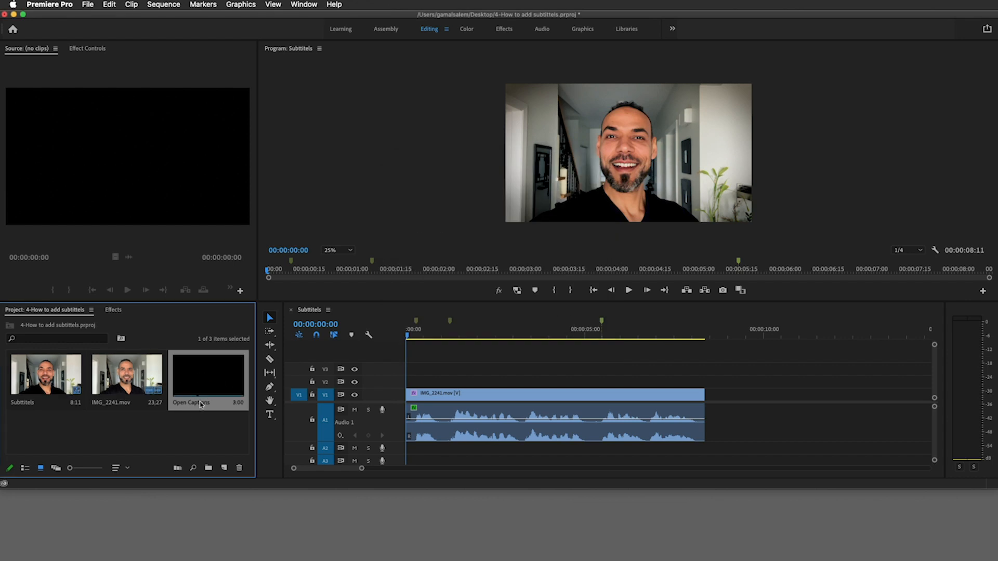
Examine the available caption standards in the New Captions settings without adding another captions item.
click(224, 468)
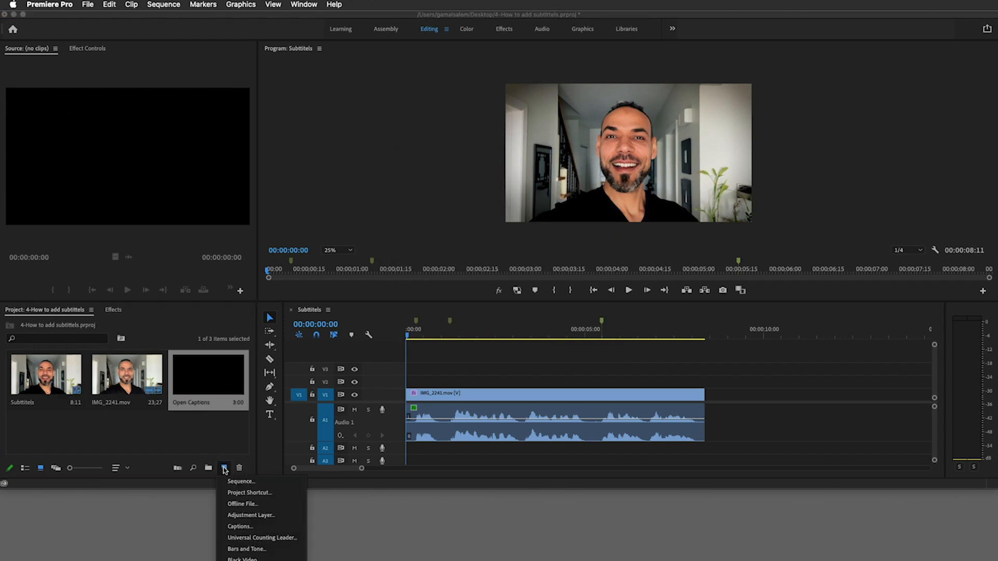
click(223, 427)
right_click(234, 407)
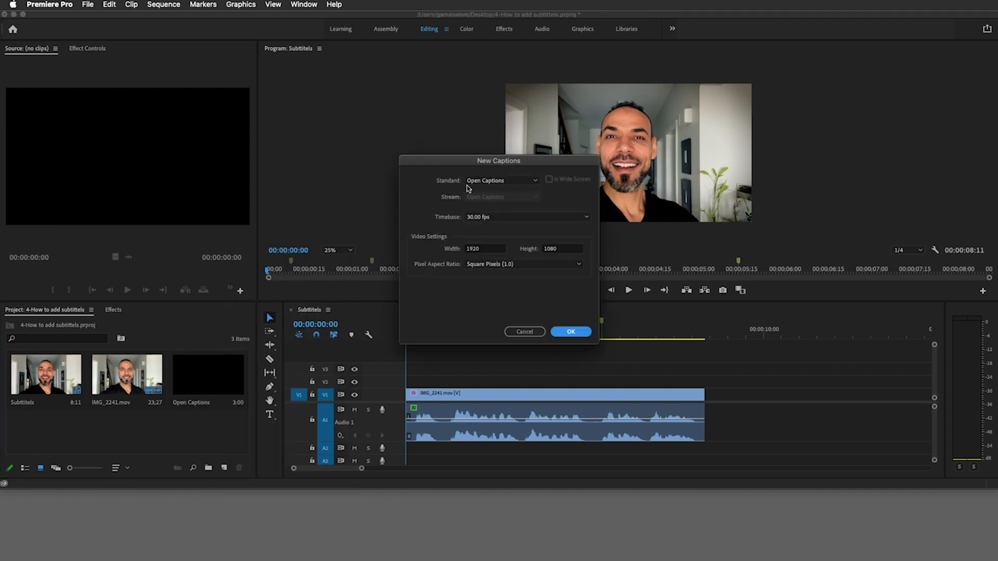
click(533, 182)
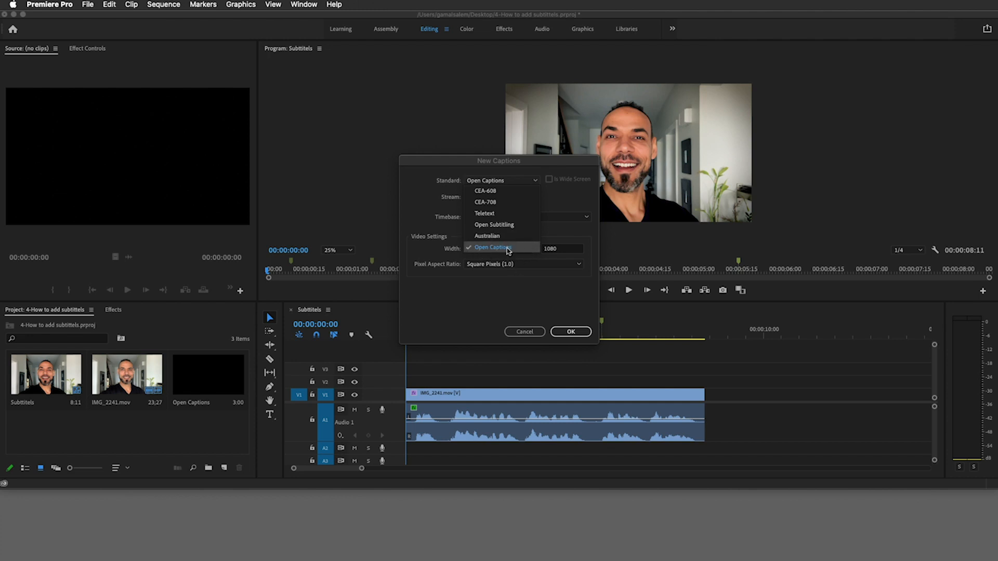
click(524, 182)
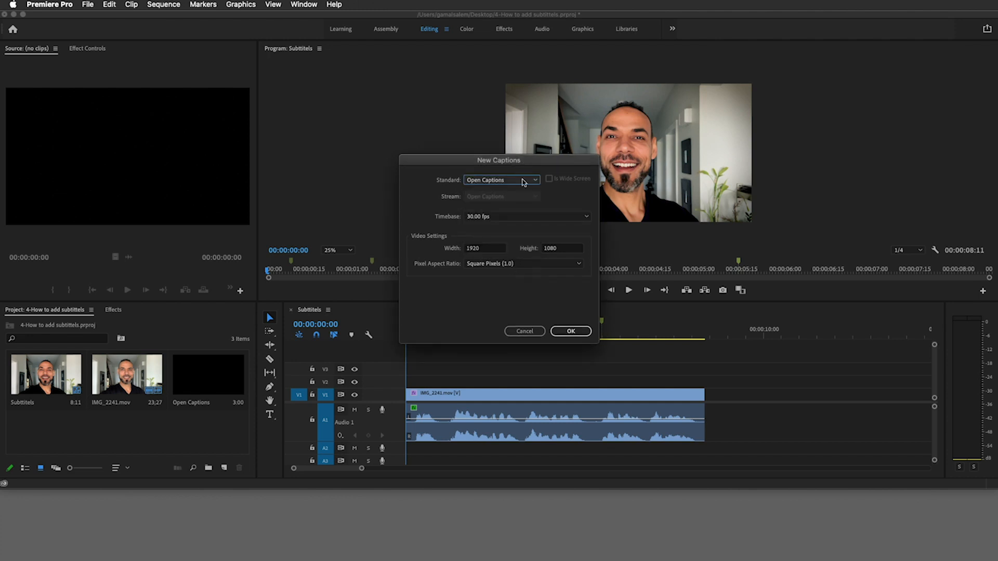
click(571, 331)
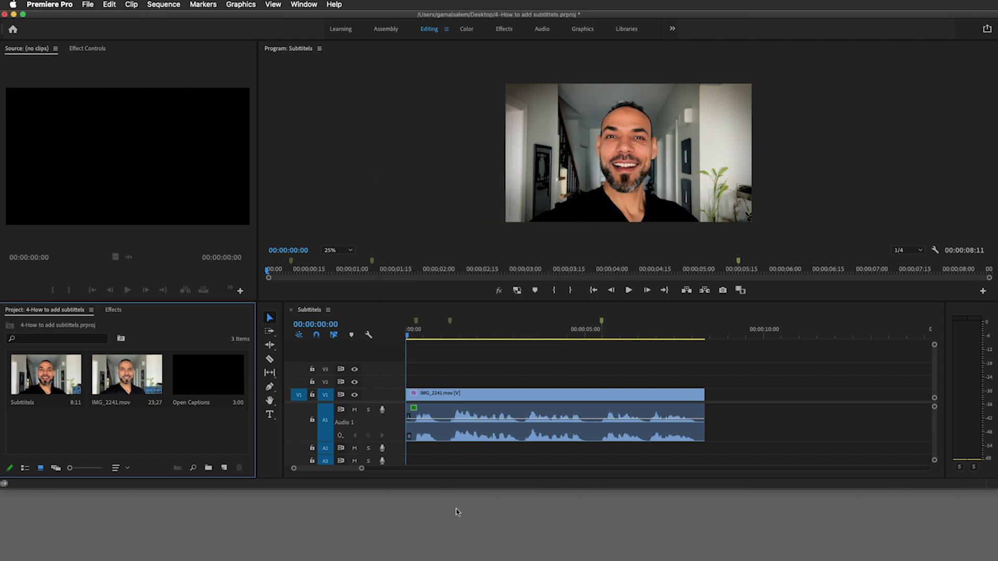
Place the Open Captions item on track V2 at the sequence start and extend it to the end of the IMG_2241.mov clip.
drag(522, 488, 522, 555)
drag(203, 421, 406, 442)
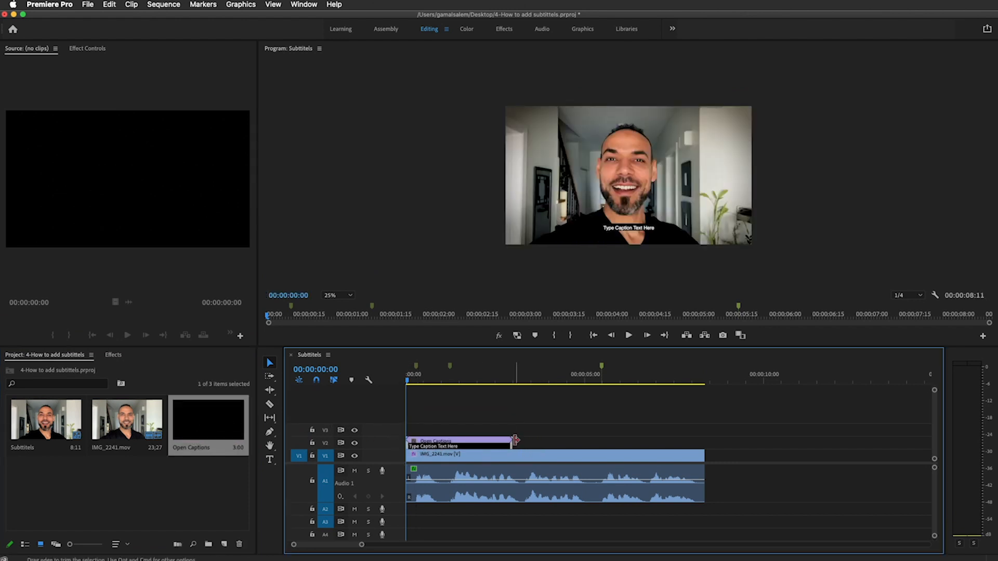
drag(513, 441, 704, 442)
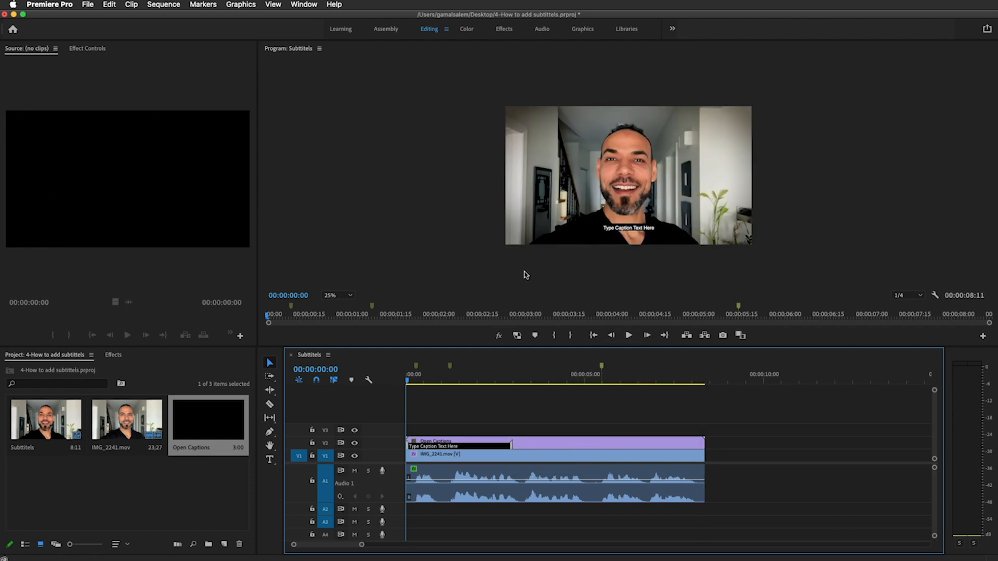
Inspect the placeholder caption in a maximized program monitor at 50% zoom, and restore the layout with the preview at 25%.
click(501, 273)
key(grave)
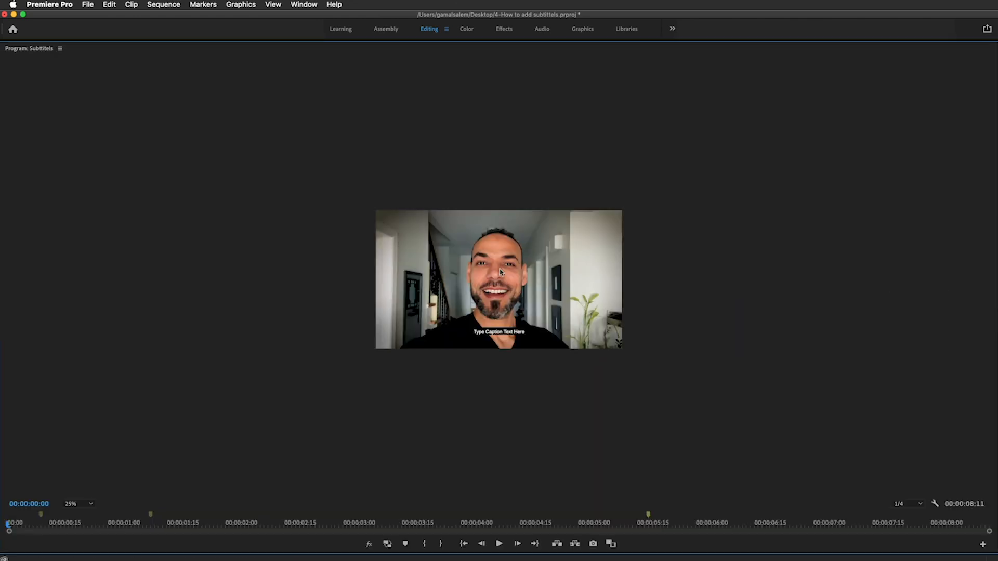
key(super+equal)
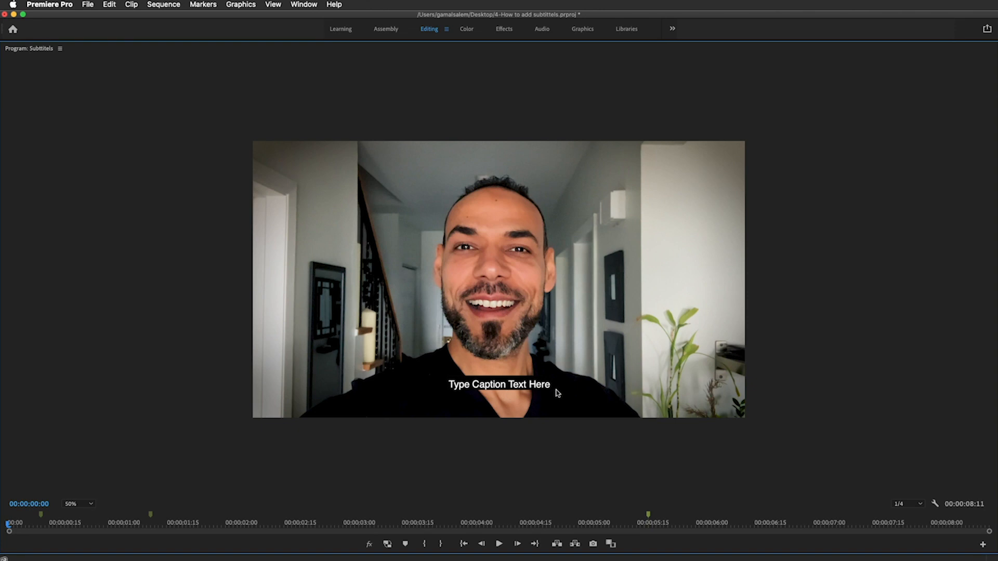
key(grave)
click(336, 295)
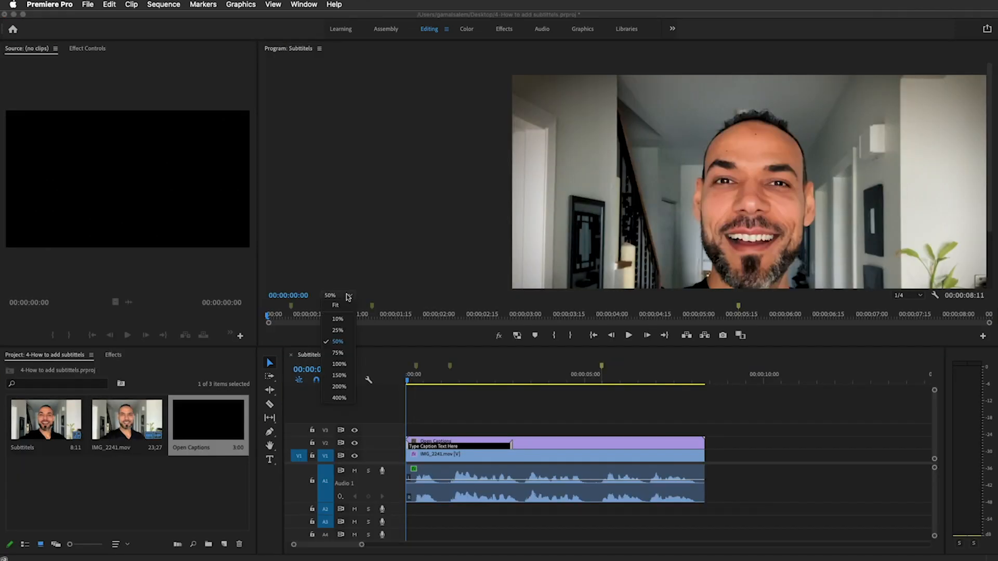
click(339, 331)
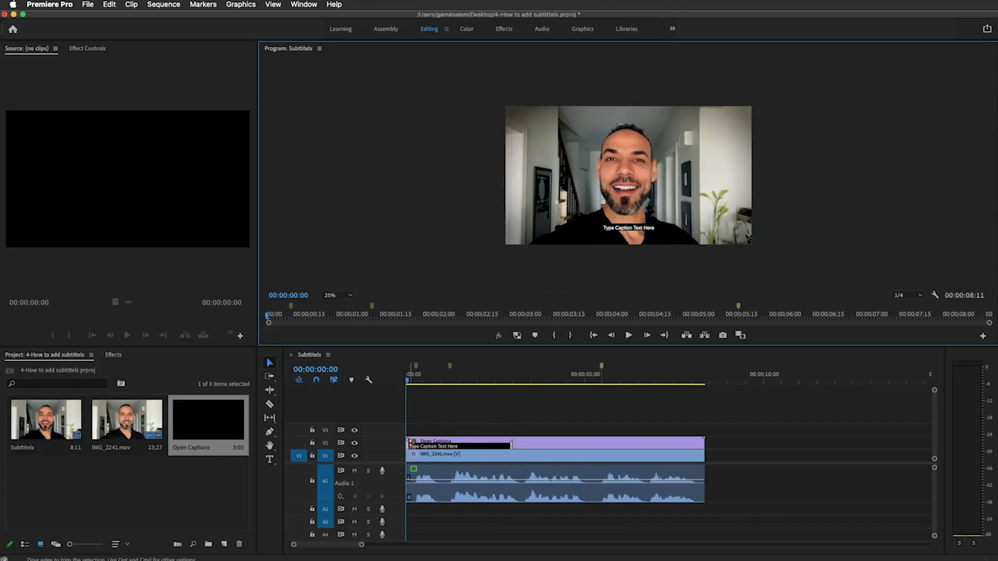
Shorten the placeholder caption block and align its start with the first marker at 00:00:00:09, keeping the Open Captions clip at the sequence start.
key(=)
key(=)
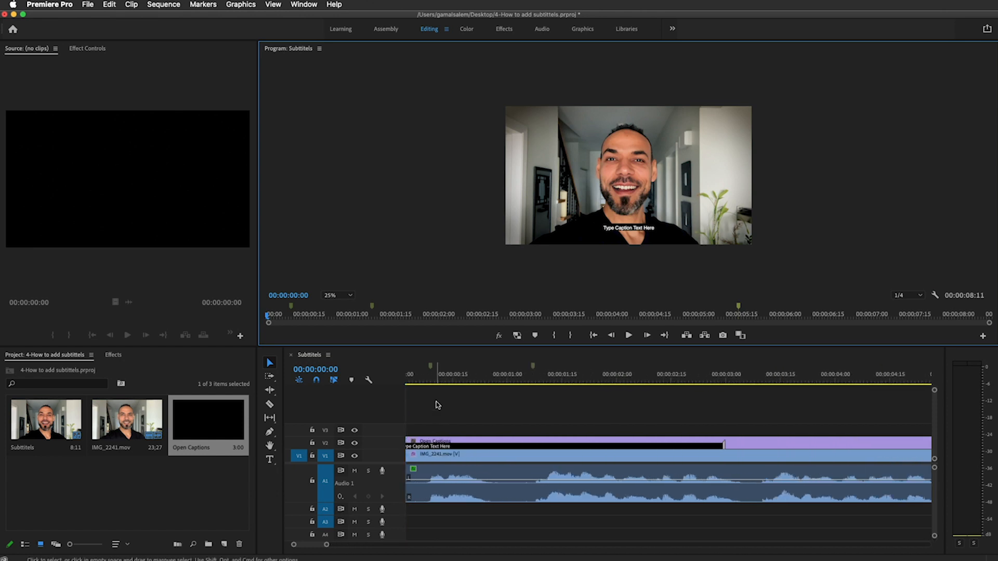
click(432, 367)
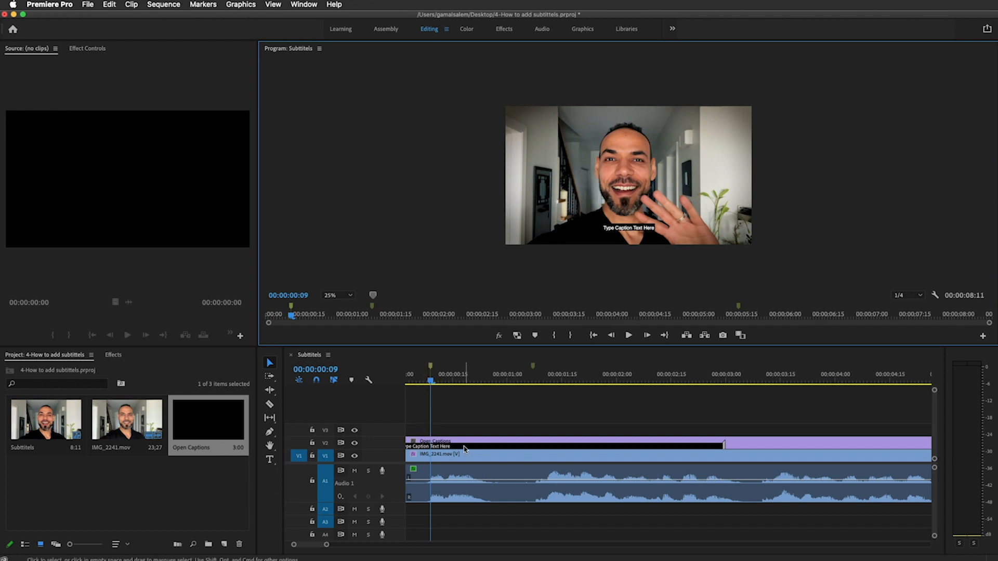
drag(466, 446, 500, 449)
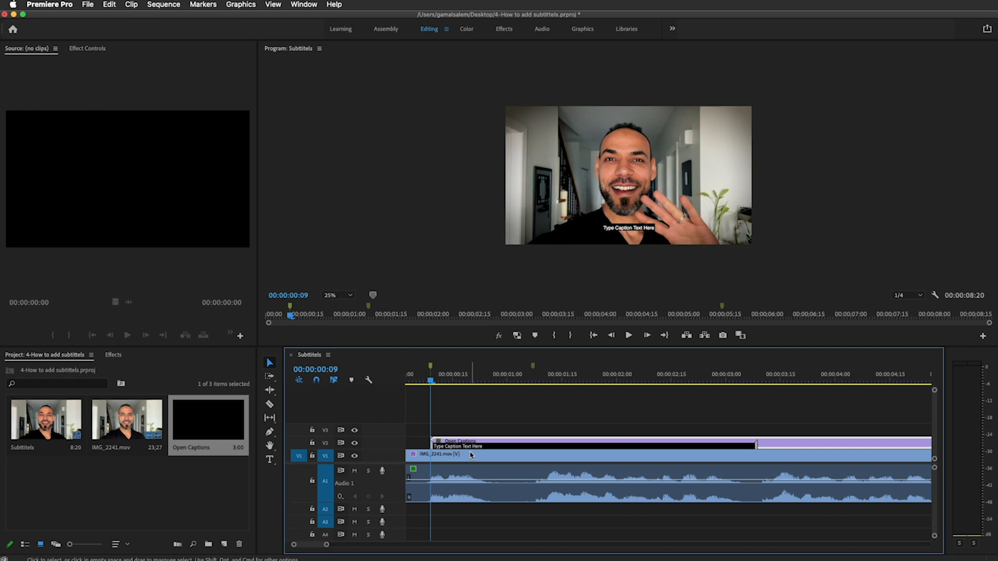
drag(434, 447, 462, 449)
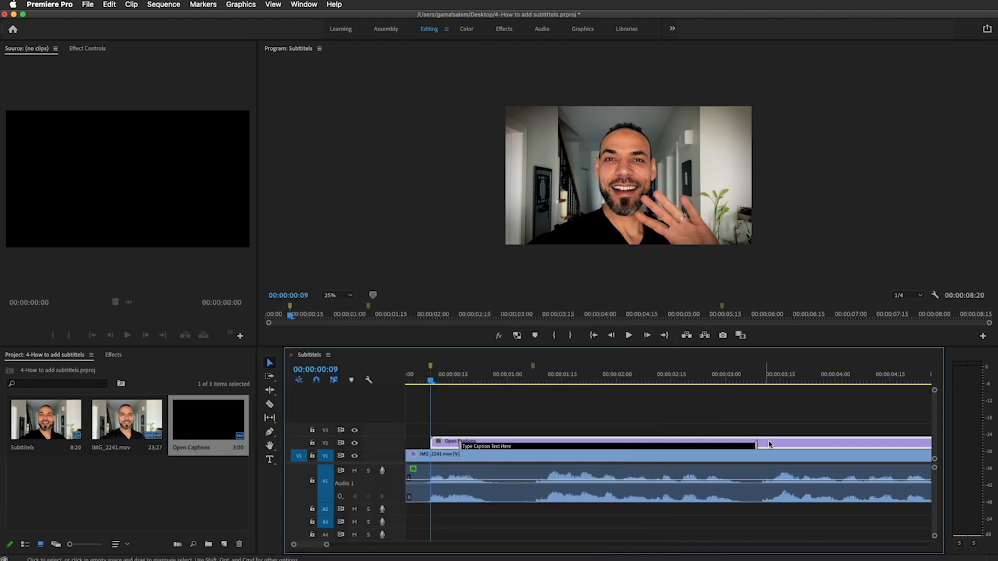
drag(755, 447, 531, 448)
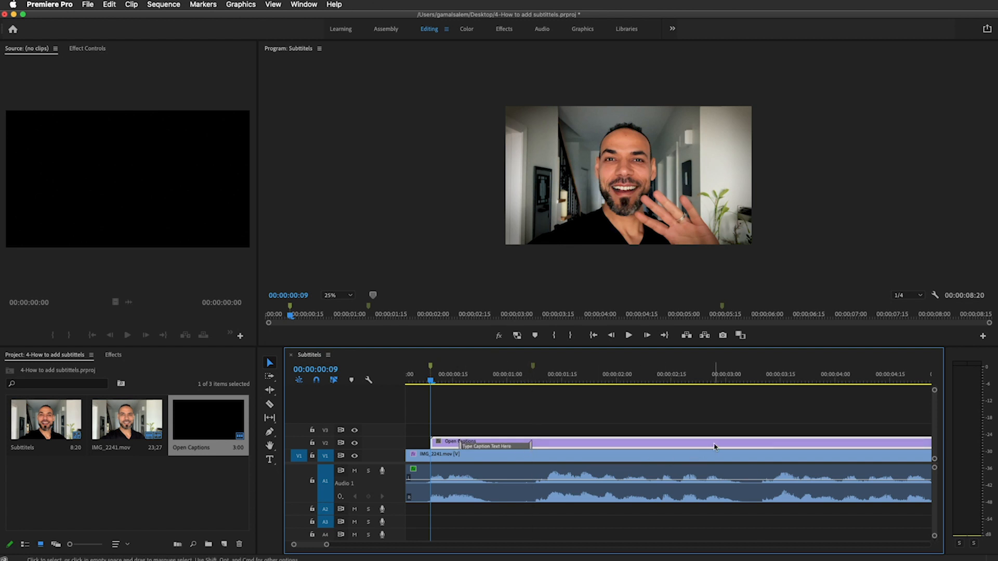
drag(714, 447, 688, 447)
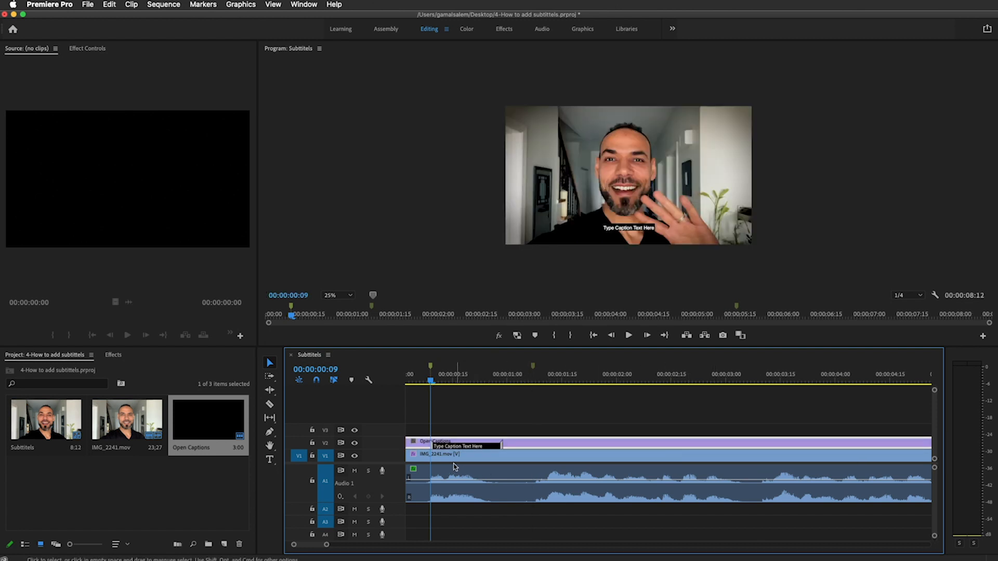
Trim the end of the first caption block to the end of the first spoken phrase, with its Out at 00:00:00:24.
key(=)
key(=)
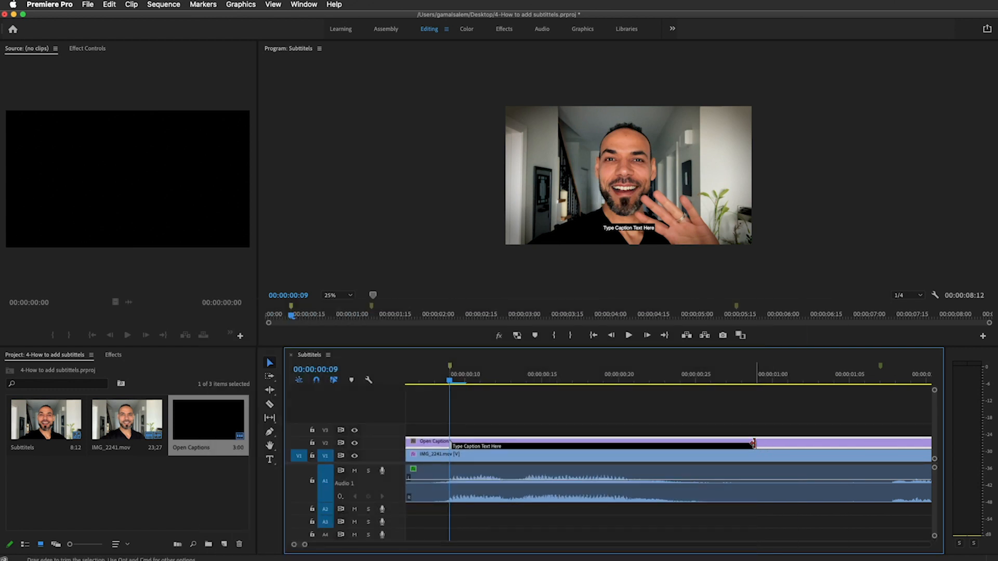
drag(755, 444, 694, 443)
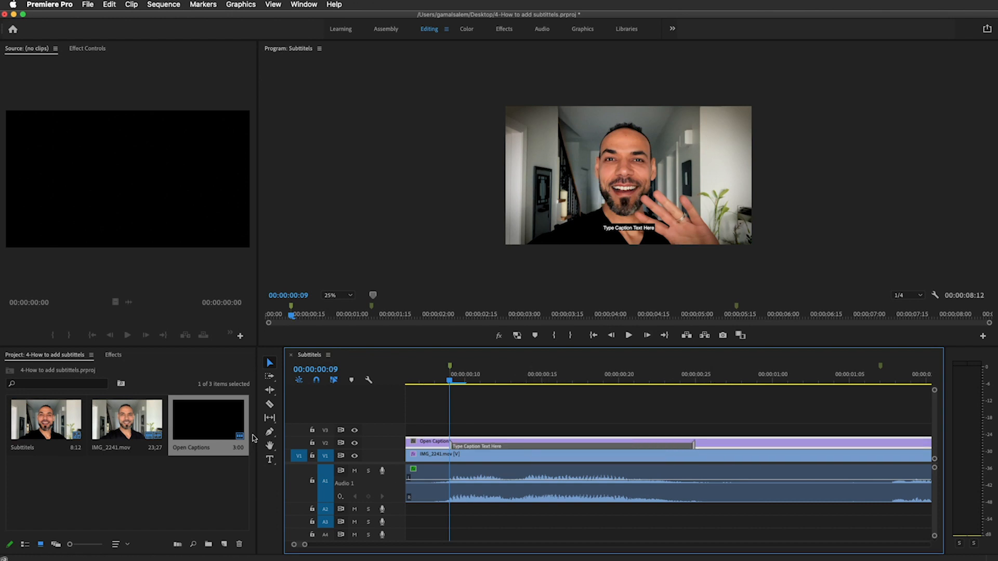
Open the Open Captions item for editing and replace the placeholder text with "أهلاً ياشباب!" copied from the TextEdit document.
double_click(196, 436)
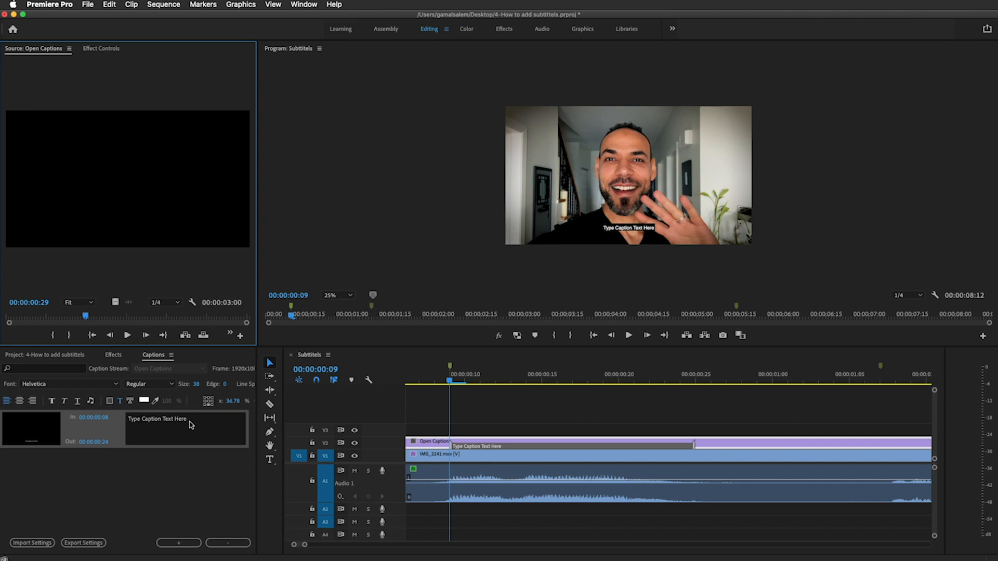
drag(997, 114, 925, 116)
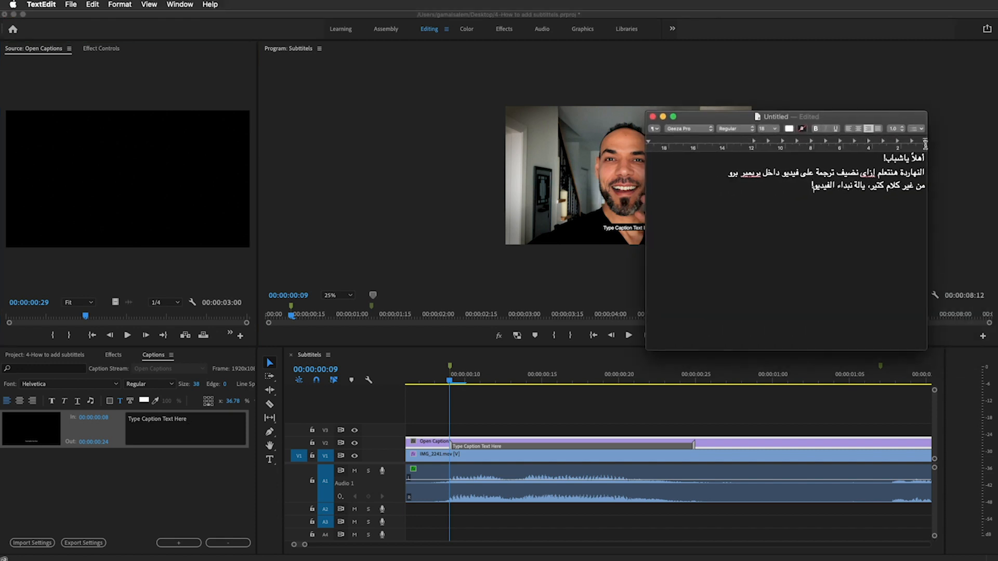
drag(876, 158, 929, 159)
key(super+c)
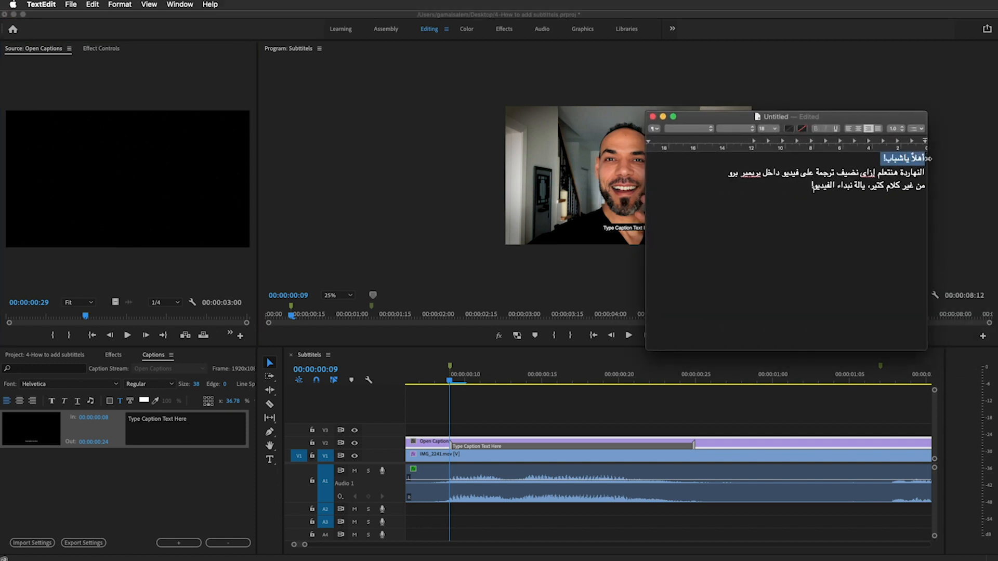
click(200, 421)
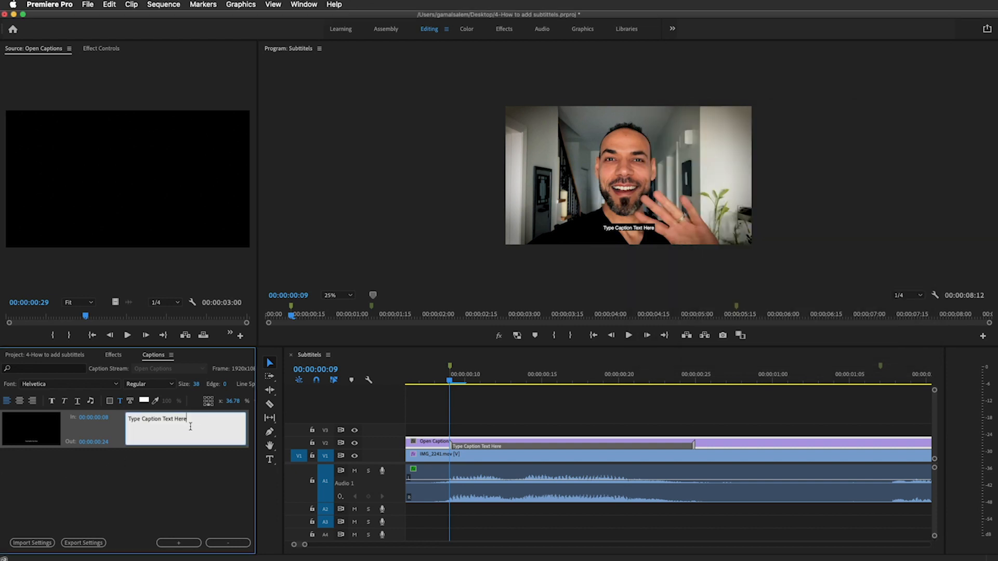
drag(200, 421, 112, 417)
key(super+v)
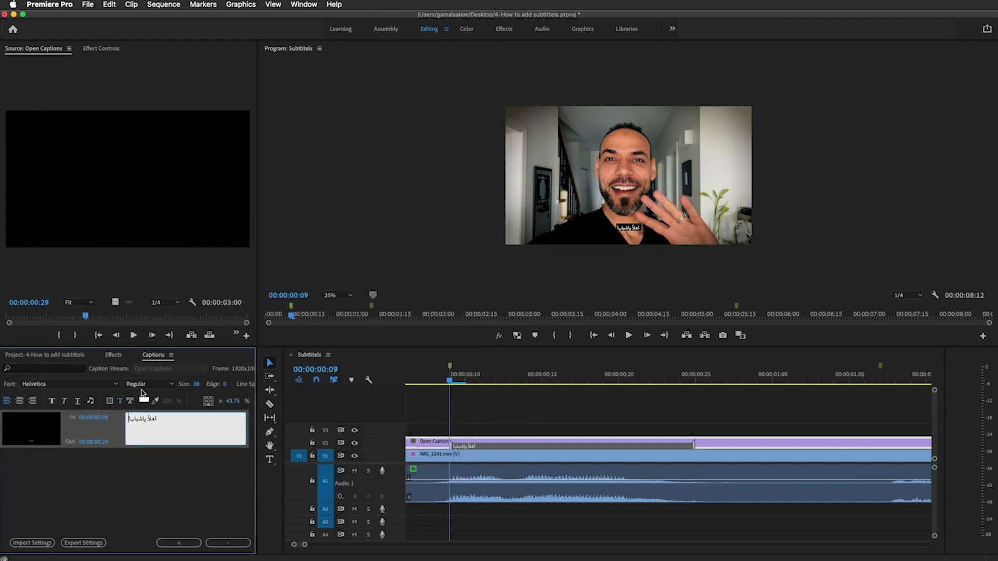
Set the first caption's font to Cairo and centre its text alignment.
click(104, 385)
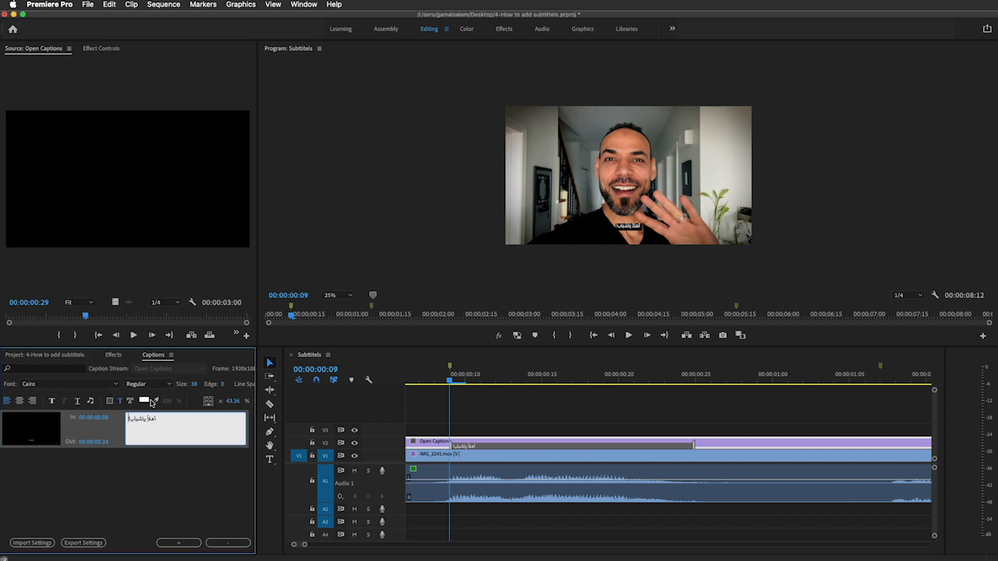
click(20, 405)
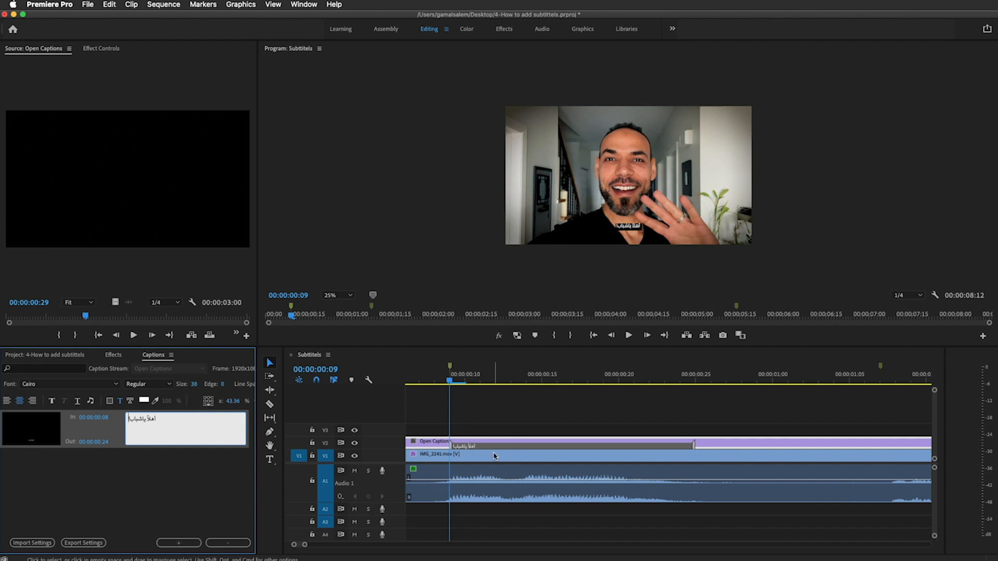
Add a second caption starting at the second marker and extend it to the end of its spoken sentence, with its Out at 00:00:04:29.
click(442, 374)
key(space)
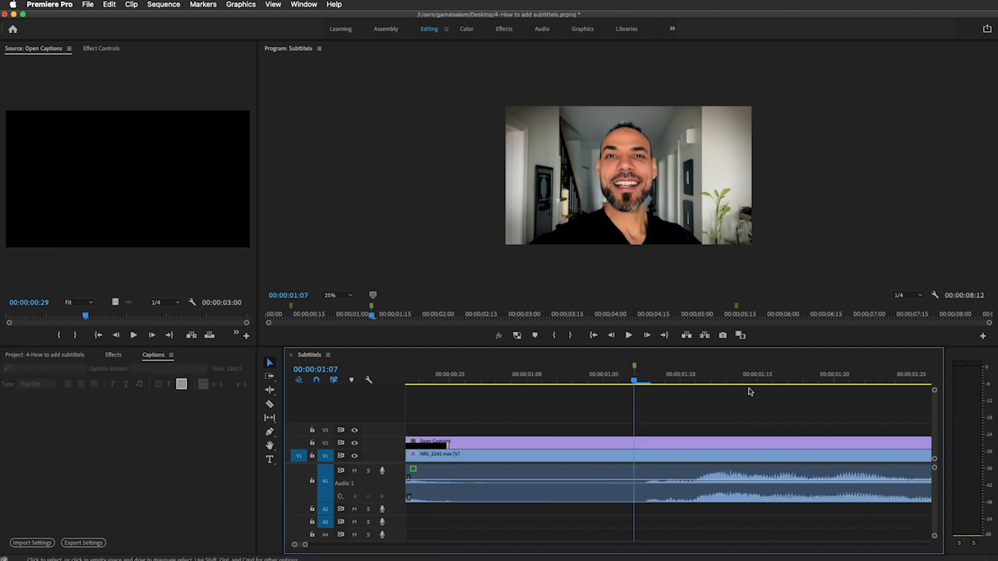
click(493, 446)
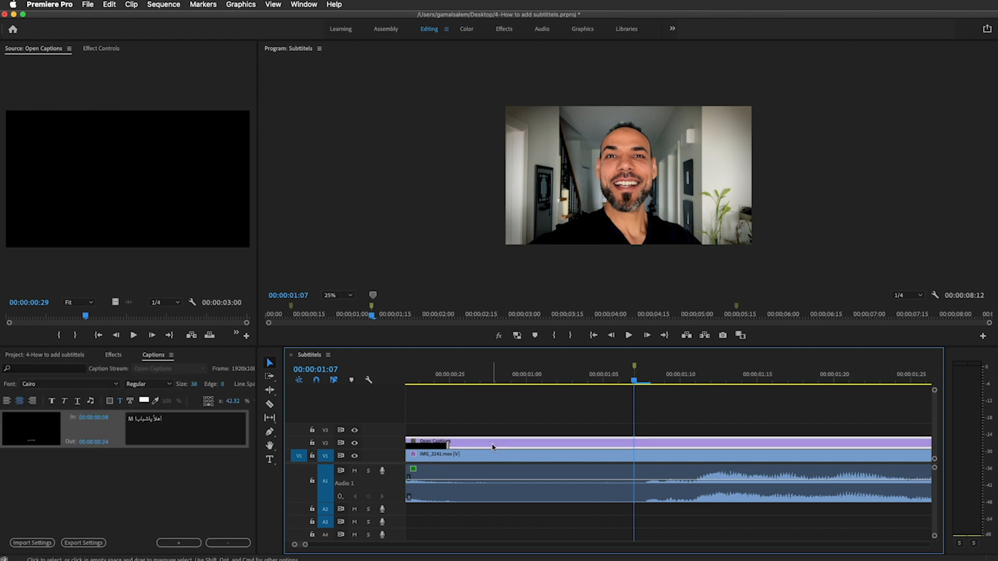
click(178, 543)
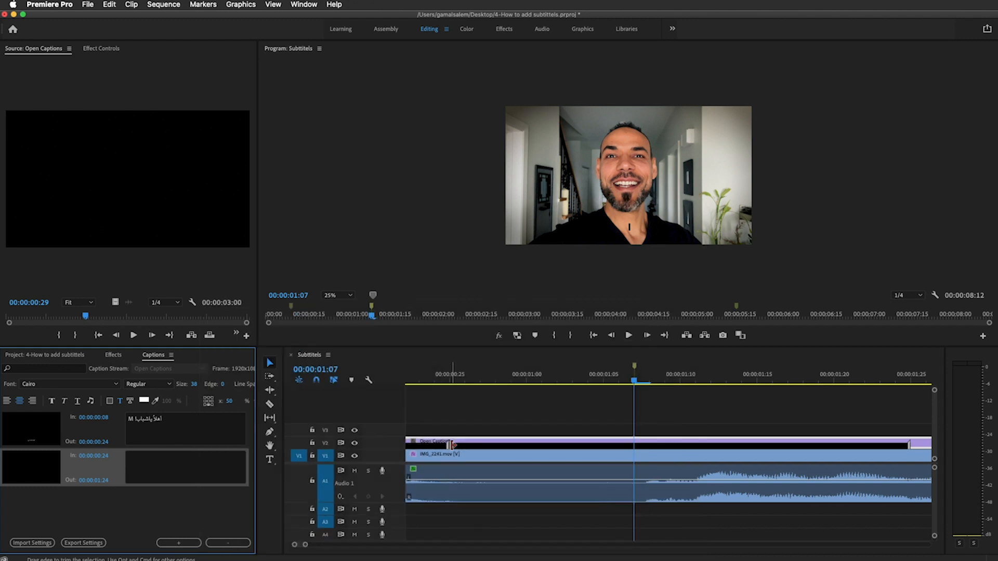
drag(449, 444, 636, 447)
scroll(632, 470, down, 5)
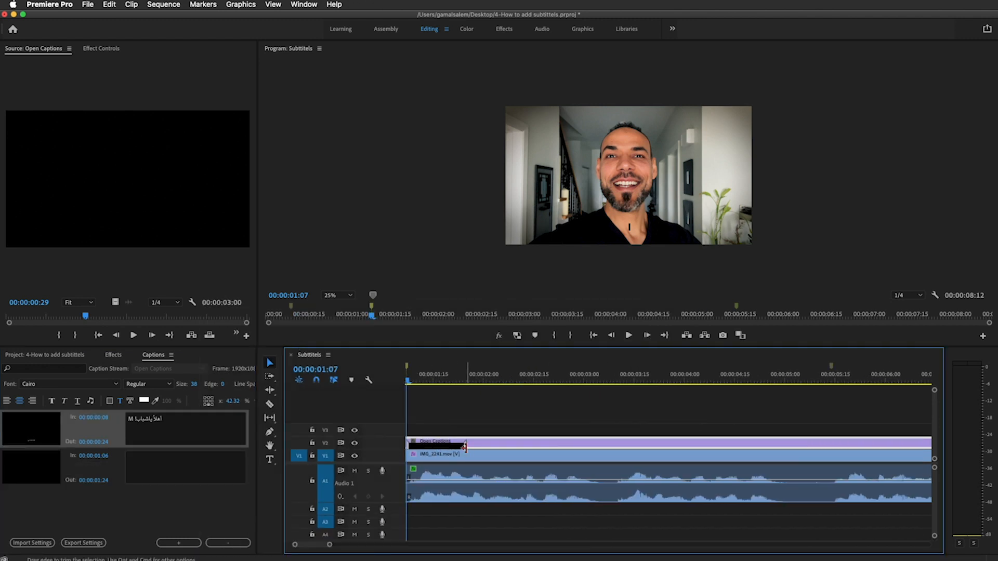
drag(466, 444, 784, 446)
Fill the second caption with "النهاردة هنتعلم إزاى نضيف ترجمة على فيديو داخل بريمير برو" copied from the TextEdit document.
key(super+Tab)
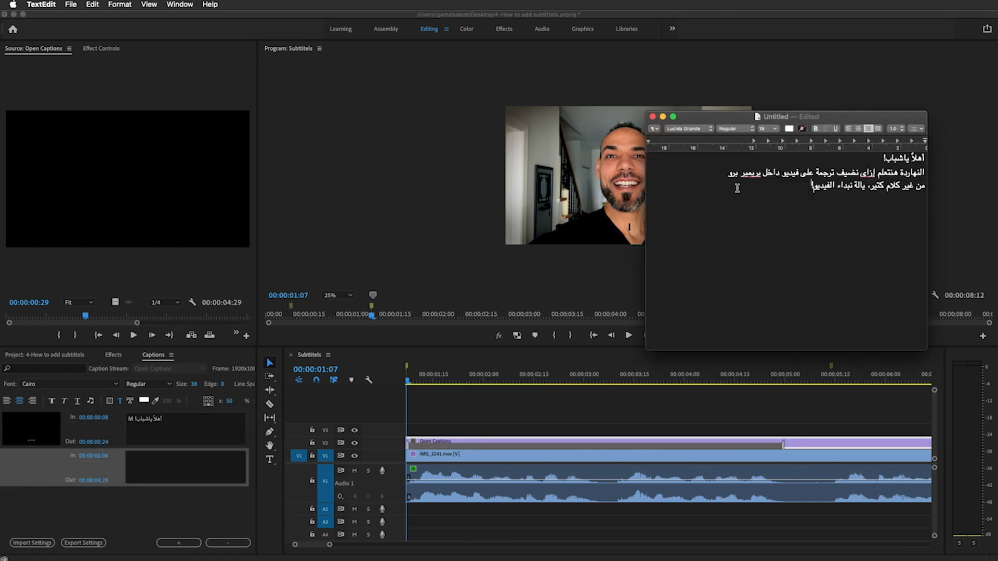
drag(722, 174, 931, 173)
key(super+c)
key(super+Tab)
click(184, 465)
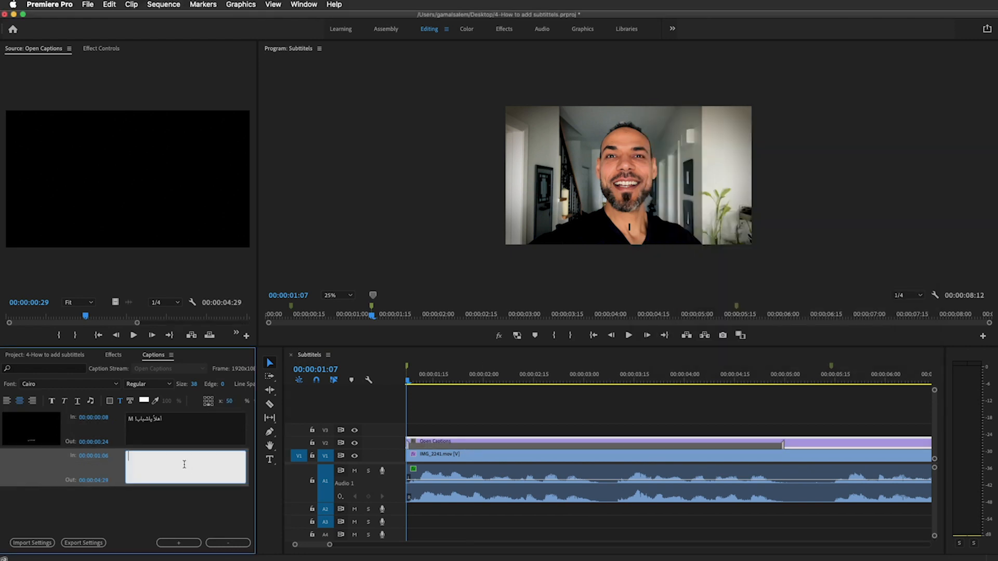
key(super+v)
Add a third caption starting at the third marker at 00:00:05:14 and extend it near the clip's end, with its Out at 00:00:08:07.
scroll(665, 496, down, 2)
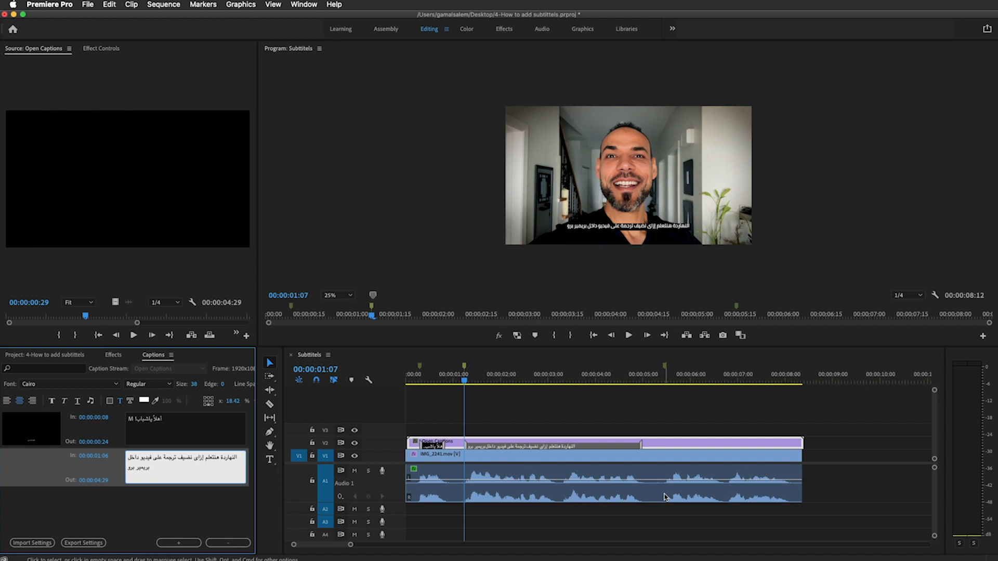
click(664, 375)
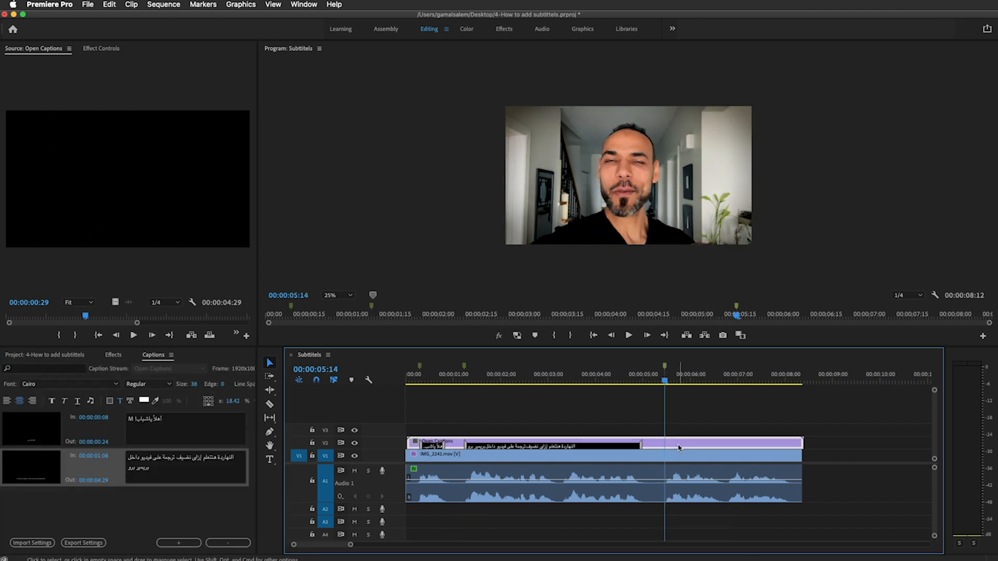
click(174, 543)
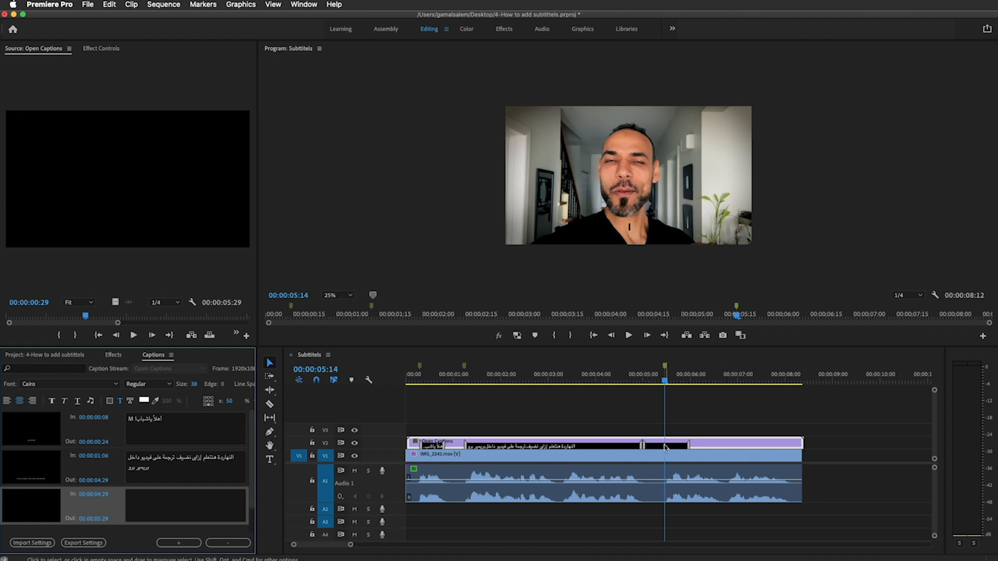
scroll(666, 448, up, 2)
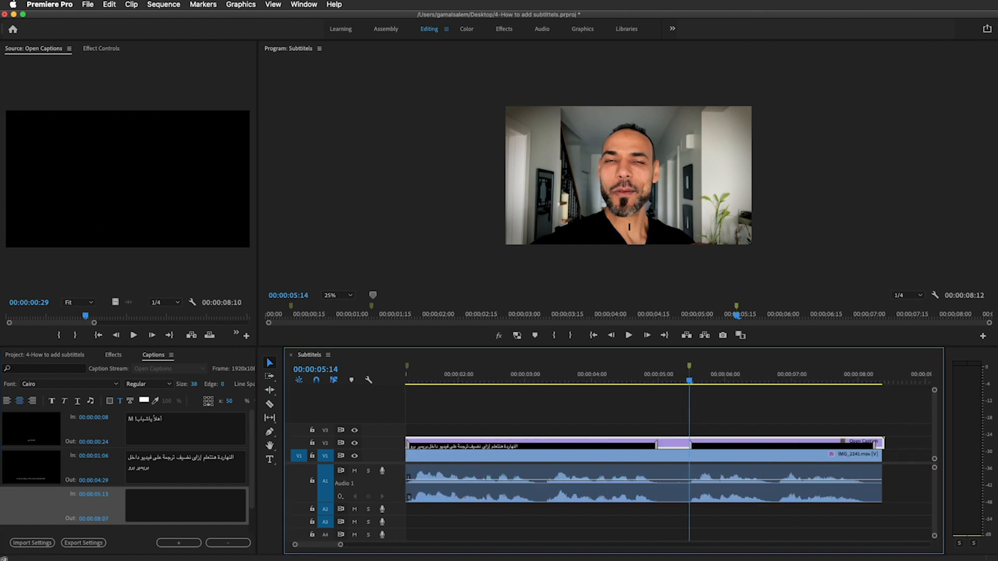
Fill the third caption with "من غير كلام كتير، يالة نبداء الفيديو!" copied from the TextEdit document.
key(super+Tab)
click(914, 160)
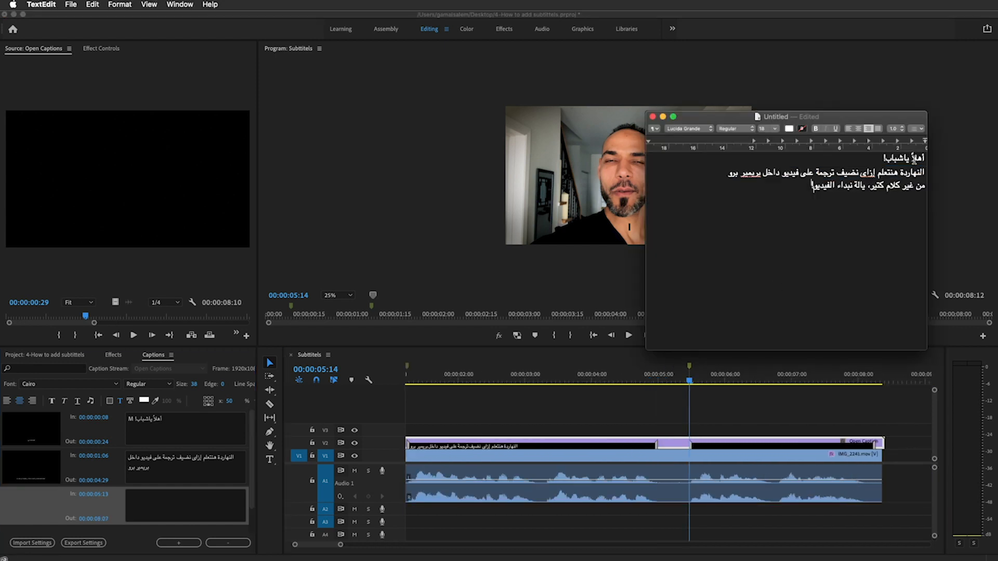
click(809, 186)
drag(809, 186, 927, 186)
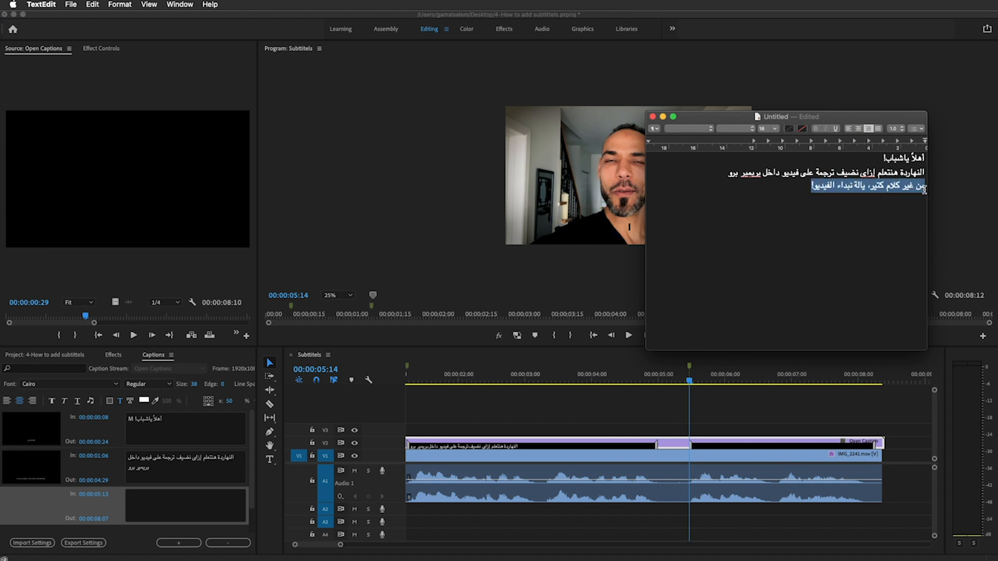
click(166, 502)
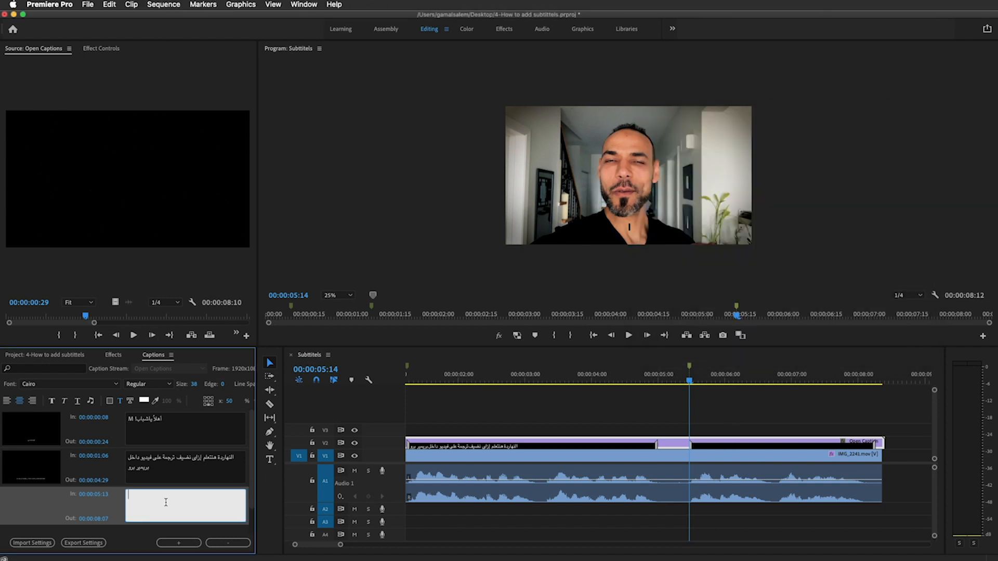
key(super+v)
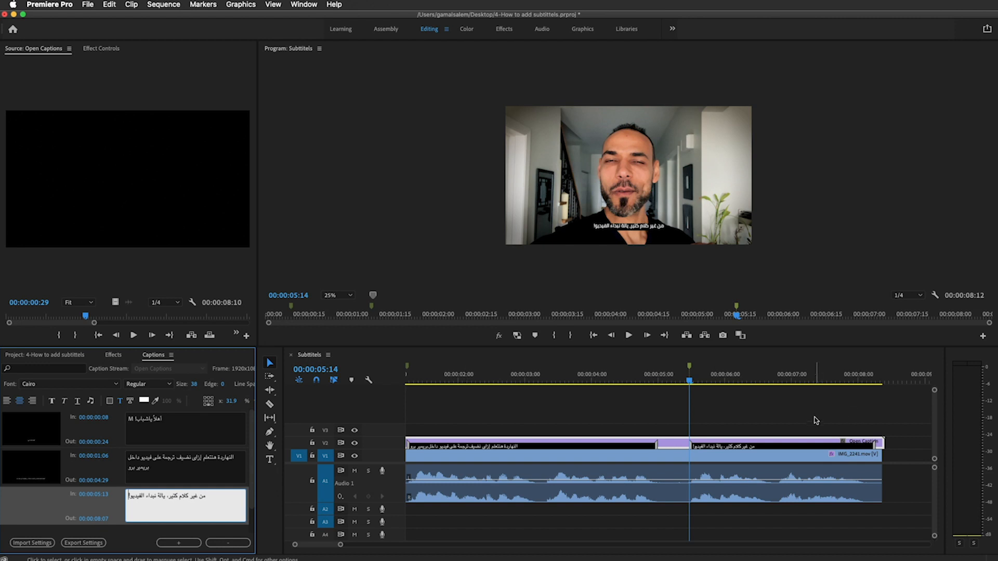
Trim the end of the Open Captions clip on V2 to match the end of the IMG_2241.mov clip.
click(901, 459)
scroll(902, 458, up, 5)
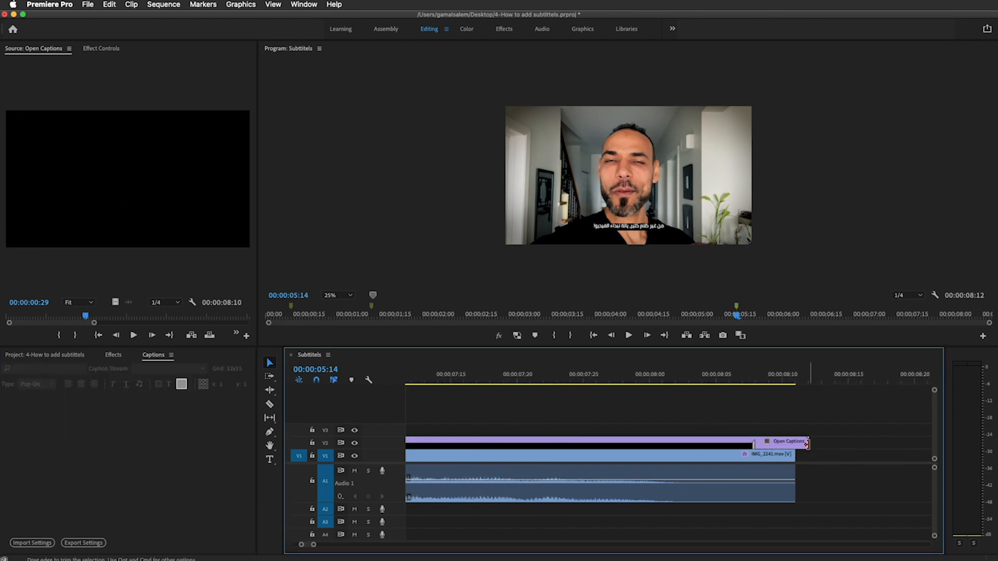
drag(806, 442, 795, 443)
click(799, 269)
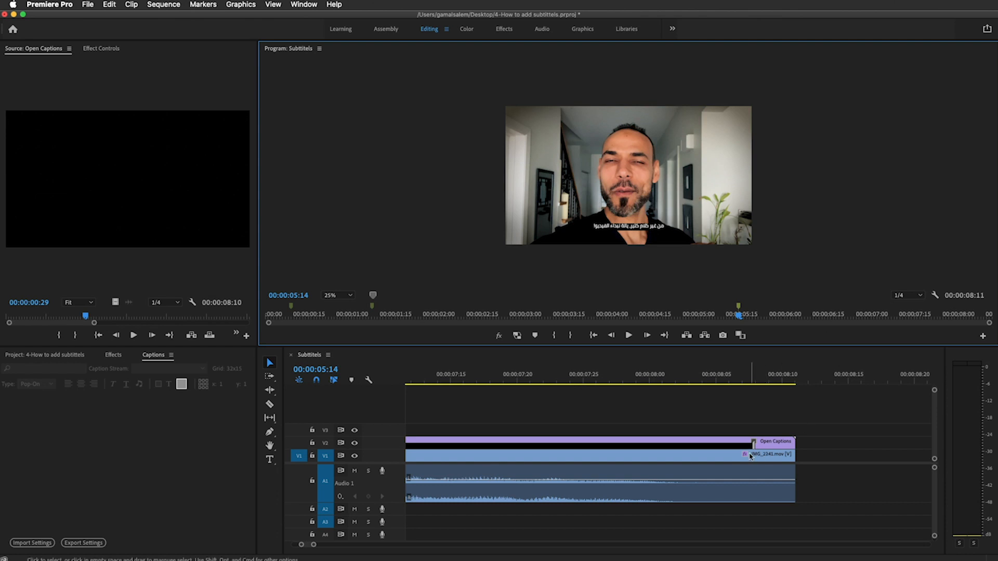
scroll(895, 478, down, 6)
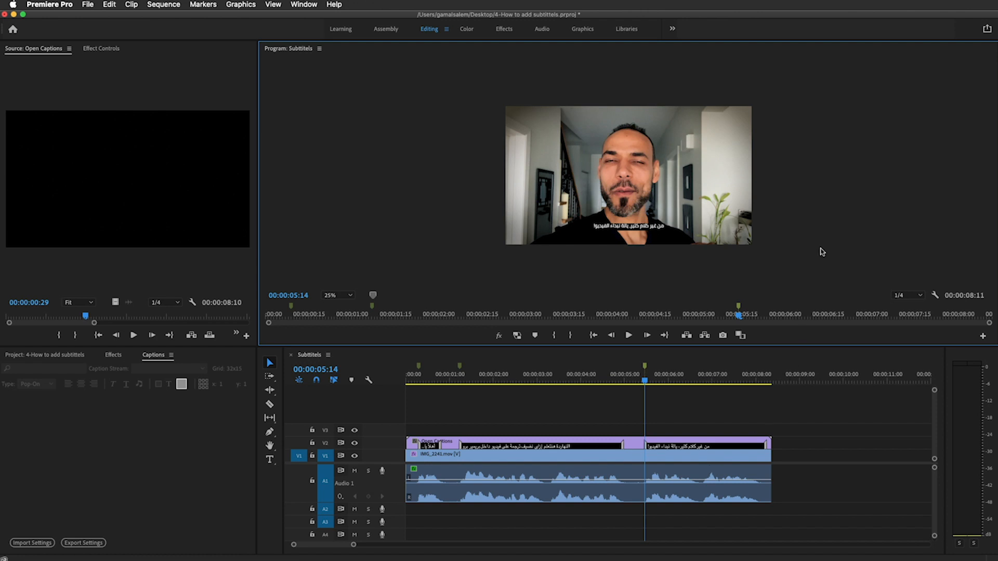
Examine the caption export options in the sequence's Export Settings and close the dialog without exporting.
key(super+m)
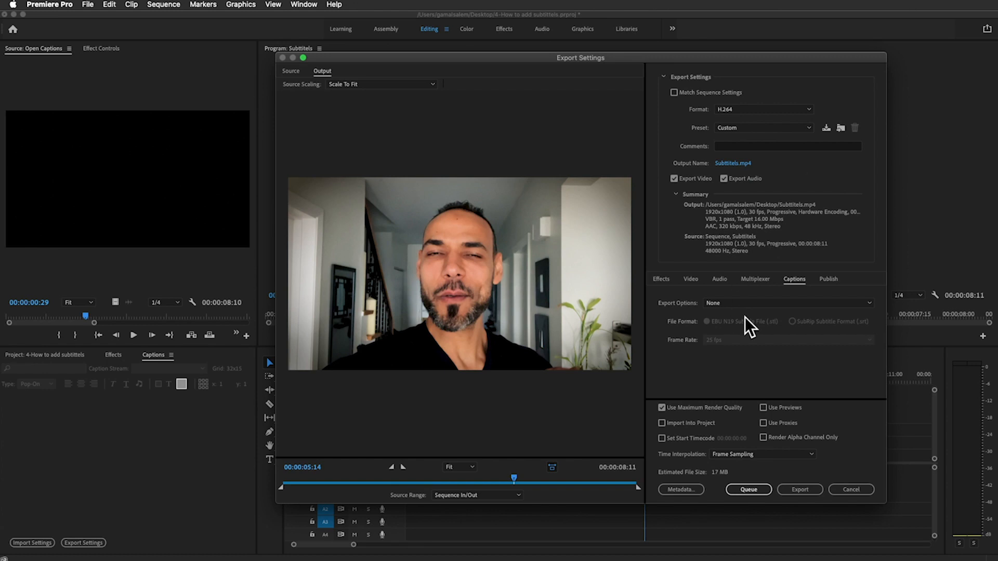
click(661, 280)
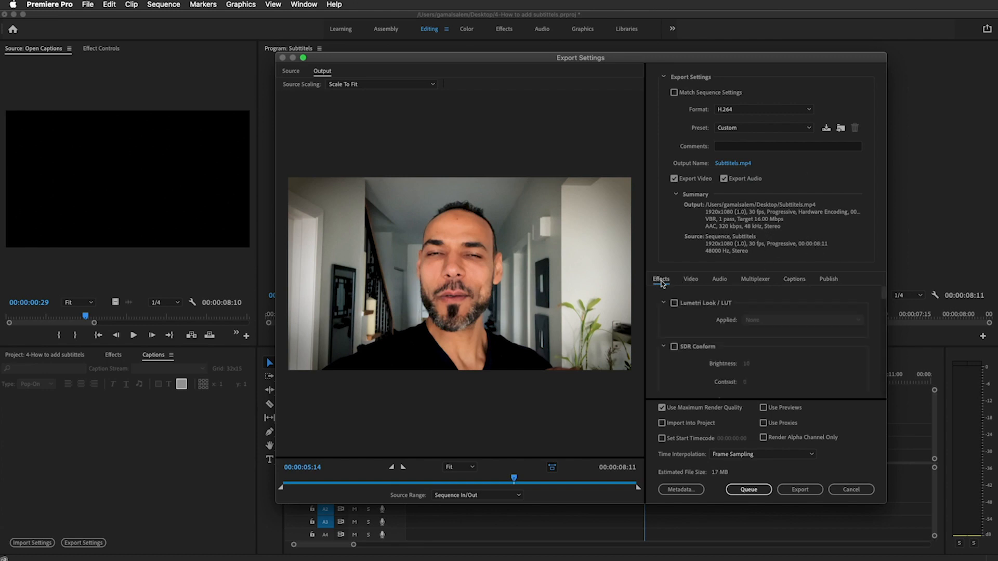
click(690, 280)
click(794, 280)
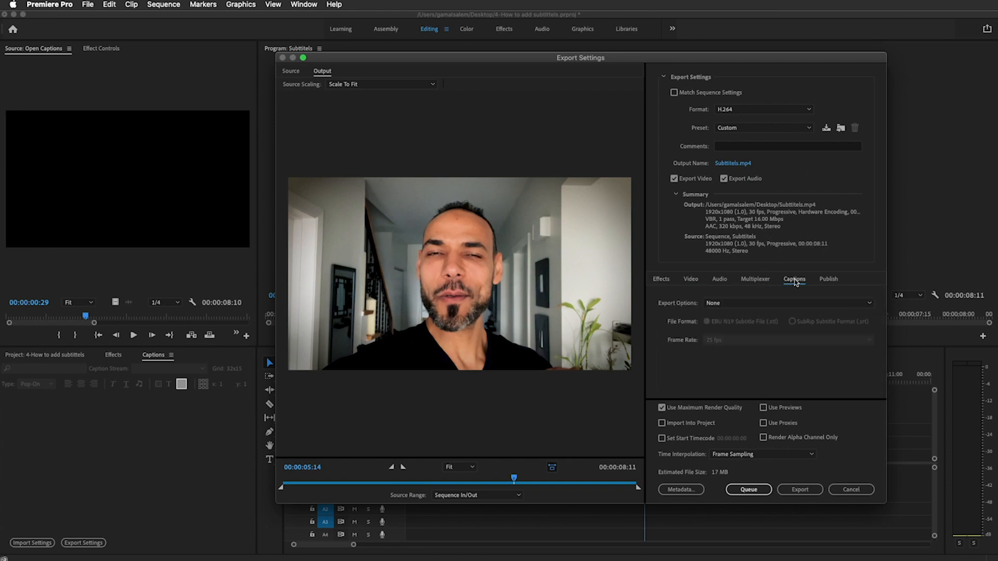
click(780, 303)
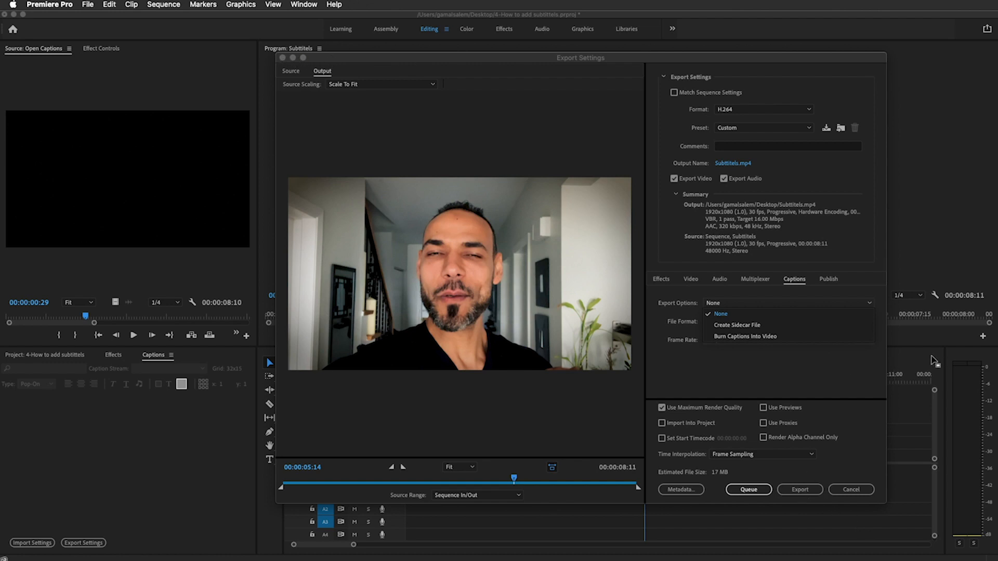
click(851, 490)
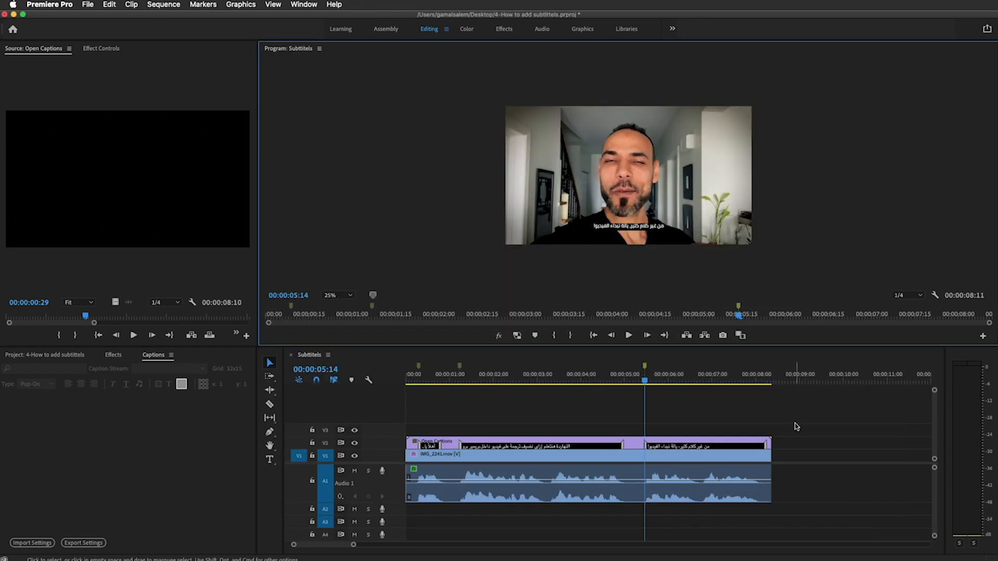